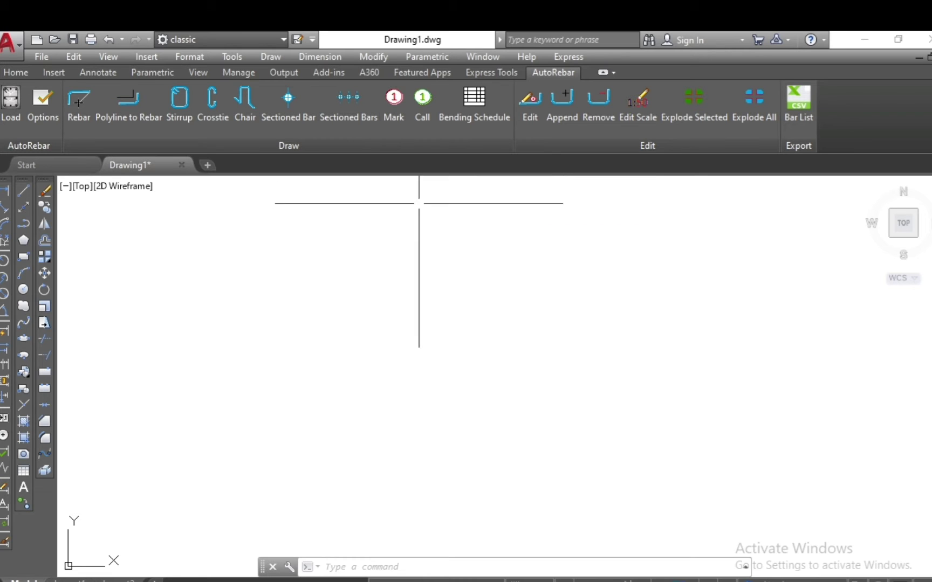
Draw a 12 mm chair bar with 500 feet, 600 height and 700 width
click(245, 100)
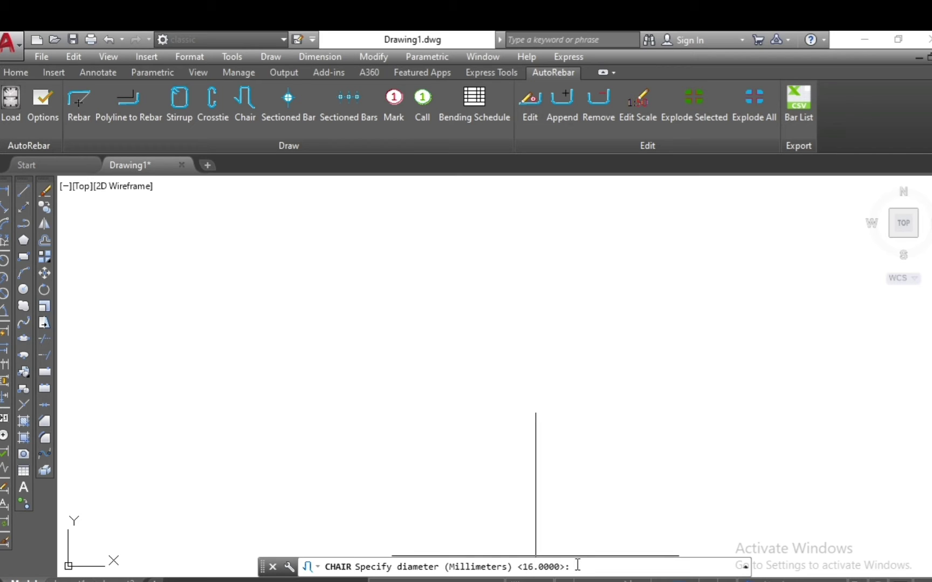
text(12)
key(Return)
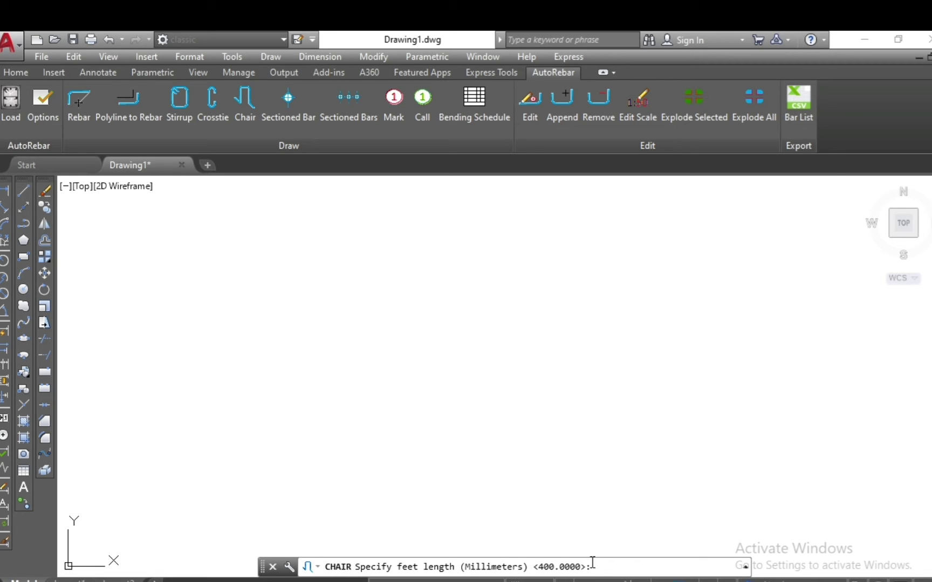
text(500)
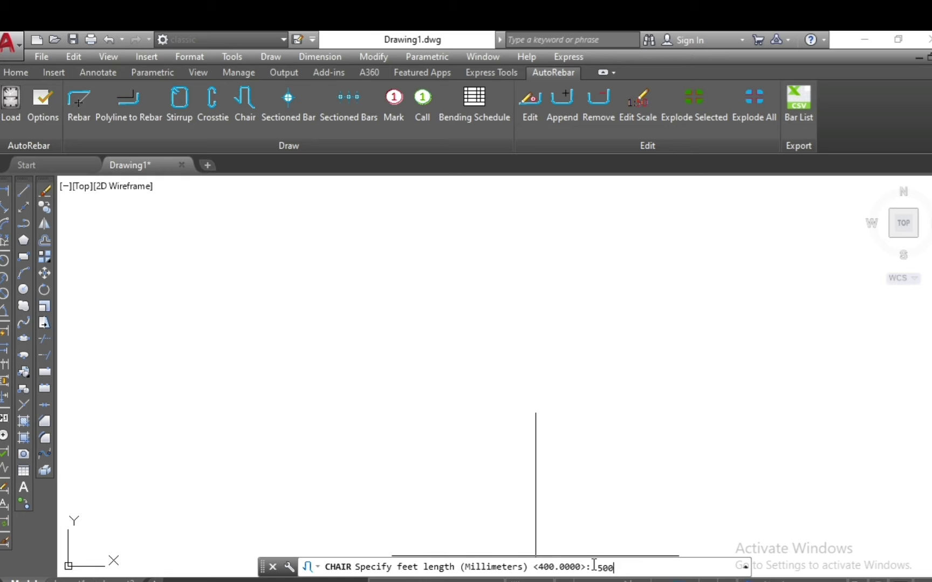
key(Return)
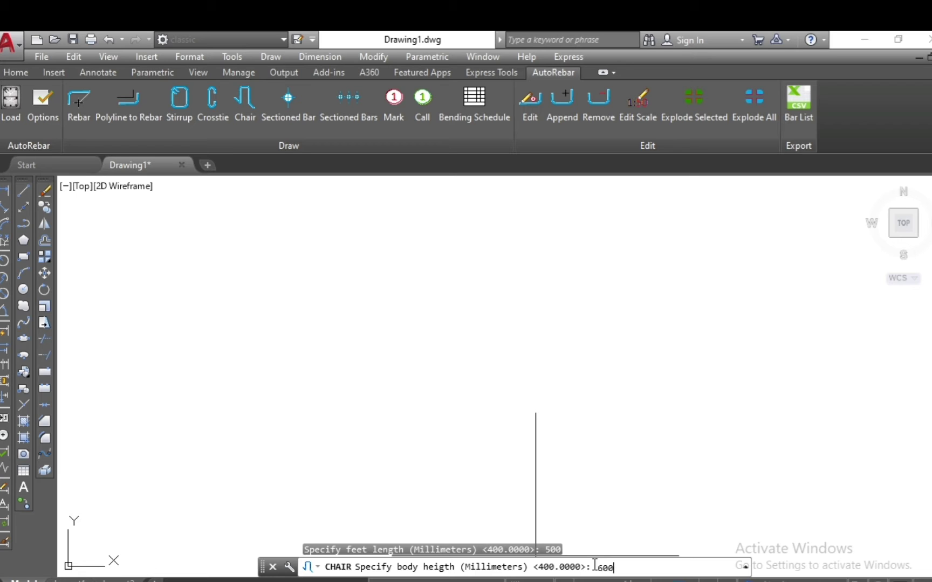
key(Return)
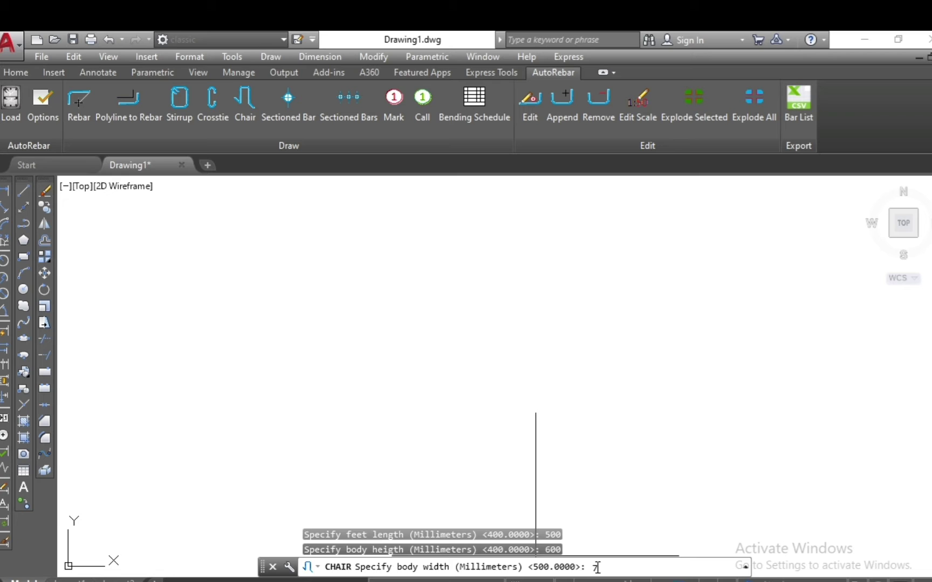
key(Return)
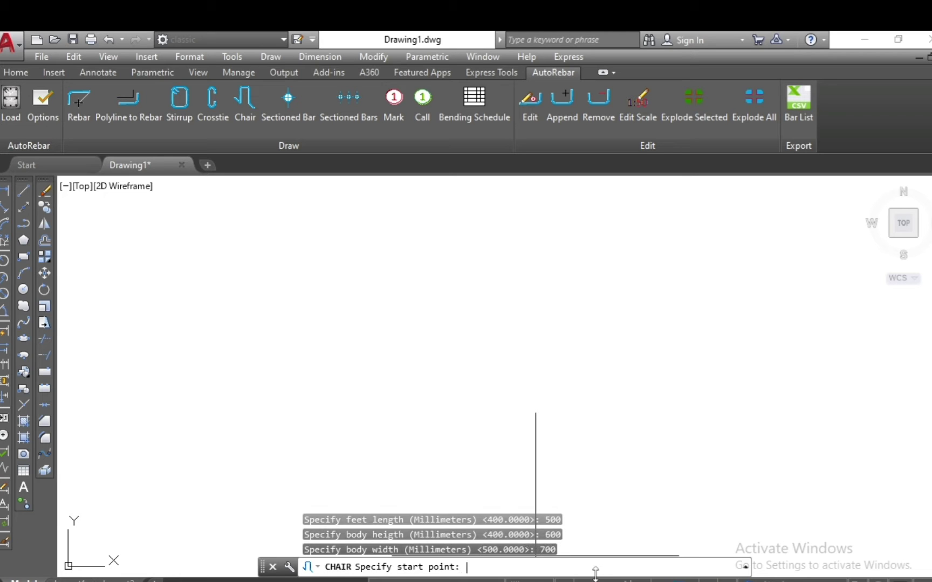
click(412, 370)
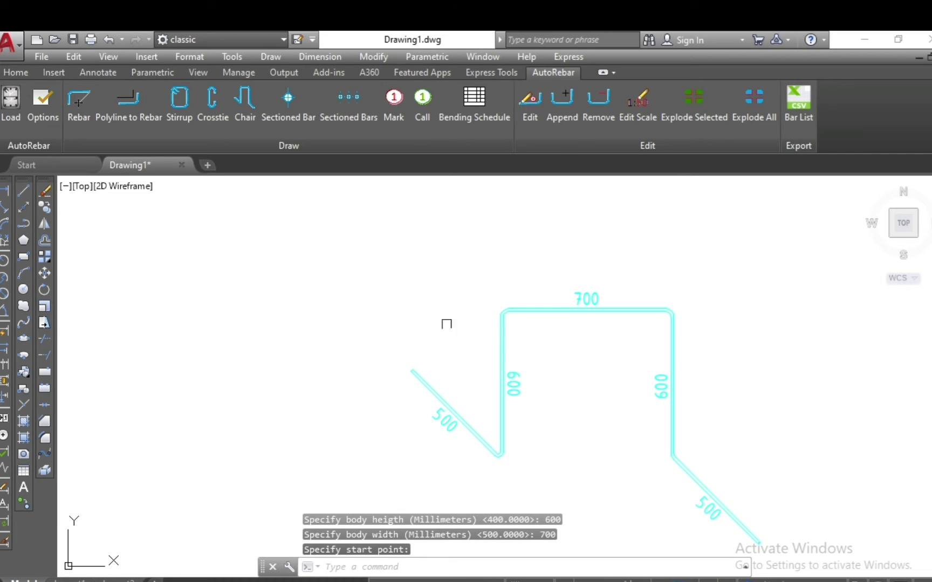
scroll(345, 293, down, 2)
scroll(587, 337, up, 2)
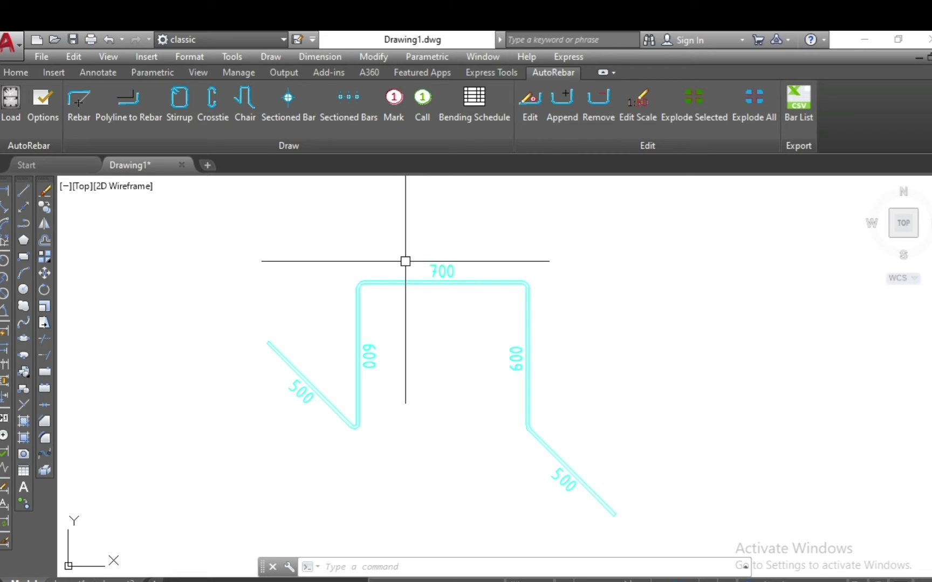
scroll(290, 354, down, 6)
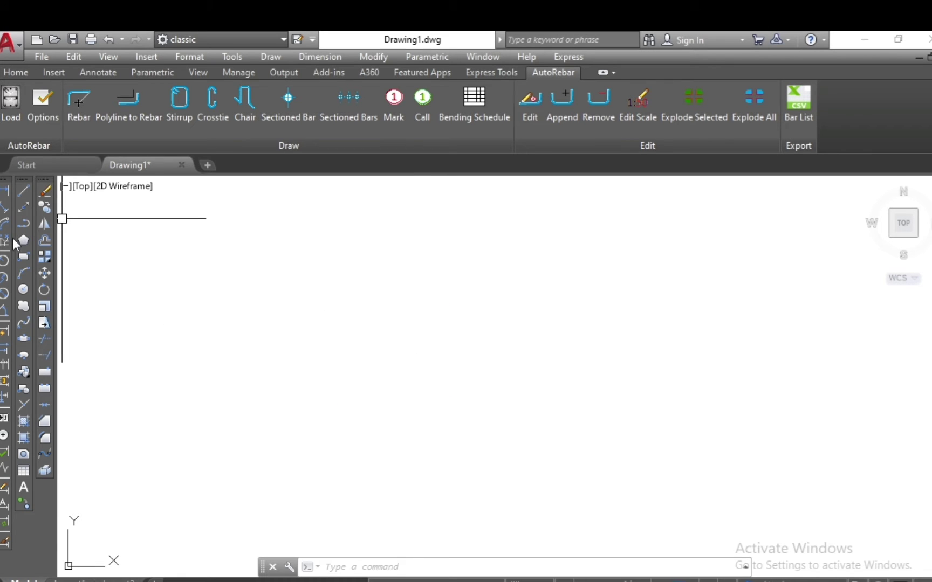
Draw a 400 × 400 rectangle by dimensions as the column outline
click(28, 258)
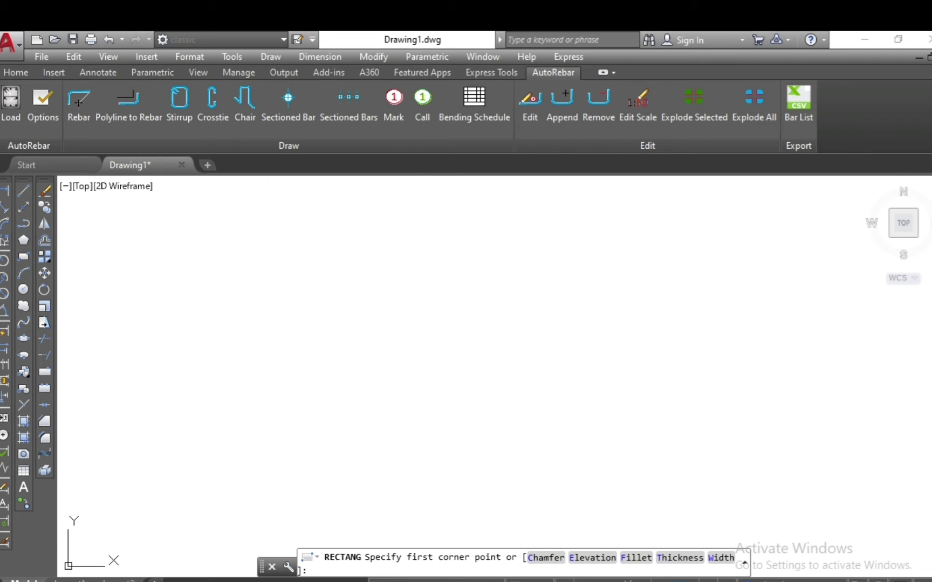
click(310, 281)
right_click(554, 414)
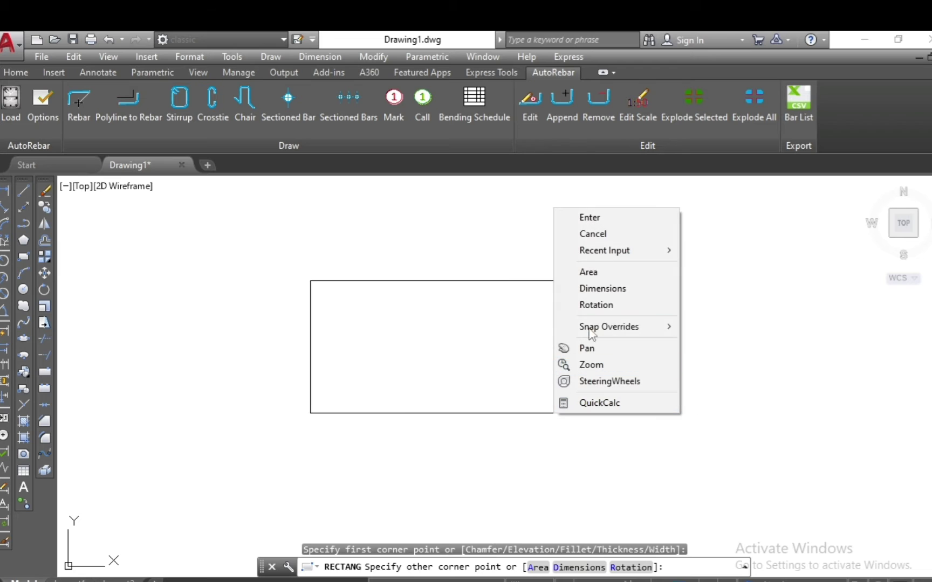
click(602, 289)
text(4)
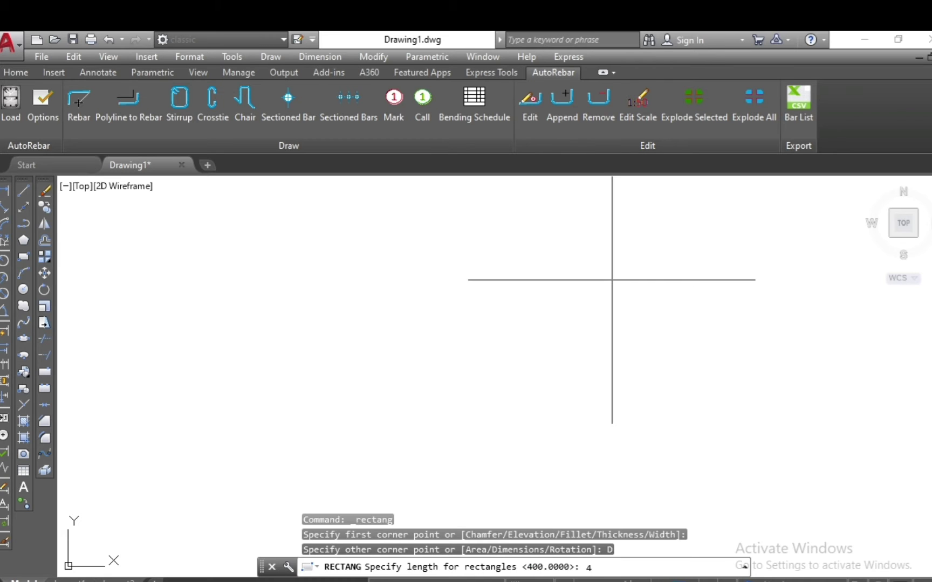
key(Return)
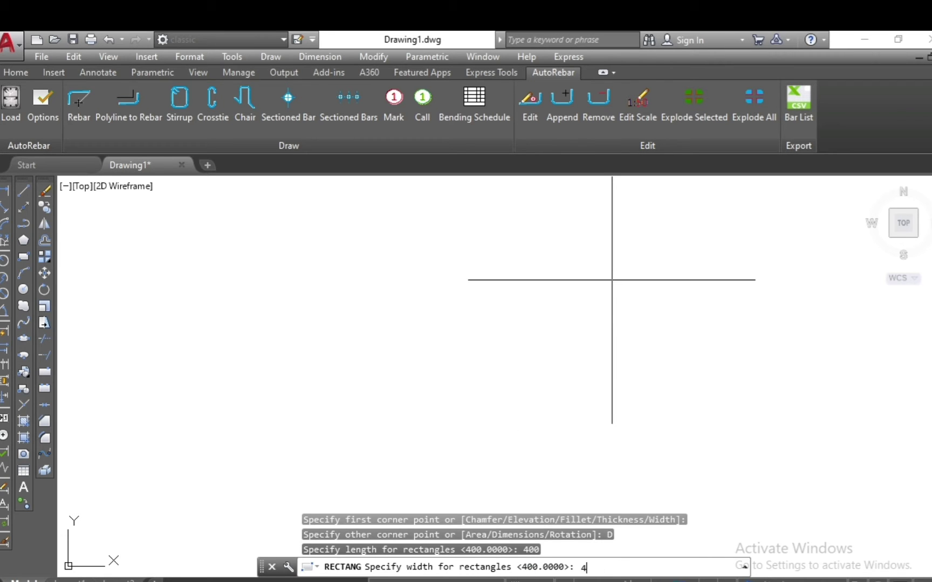
text(0)
key(Return)
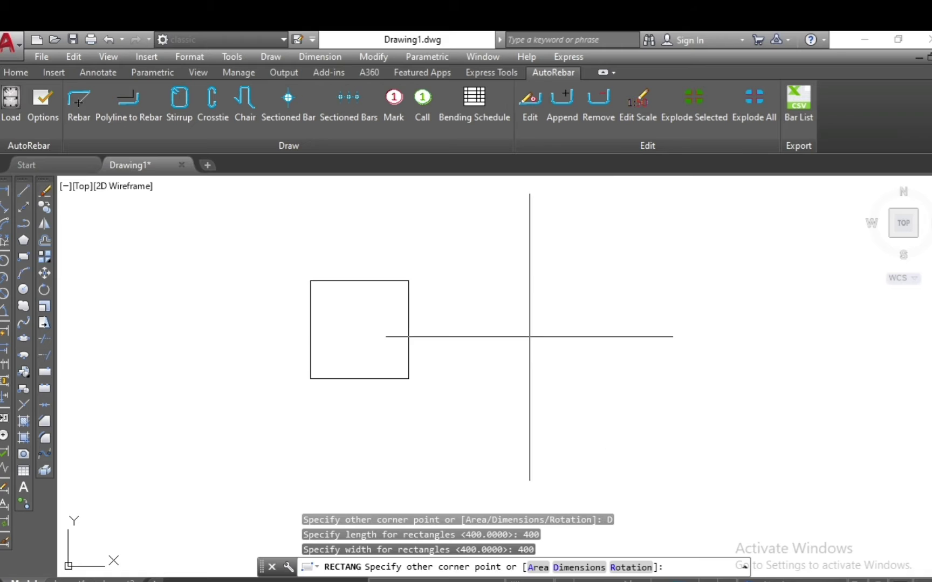
click(529, 337)
scroll(271, 280, up, 3)
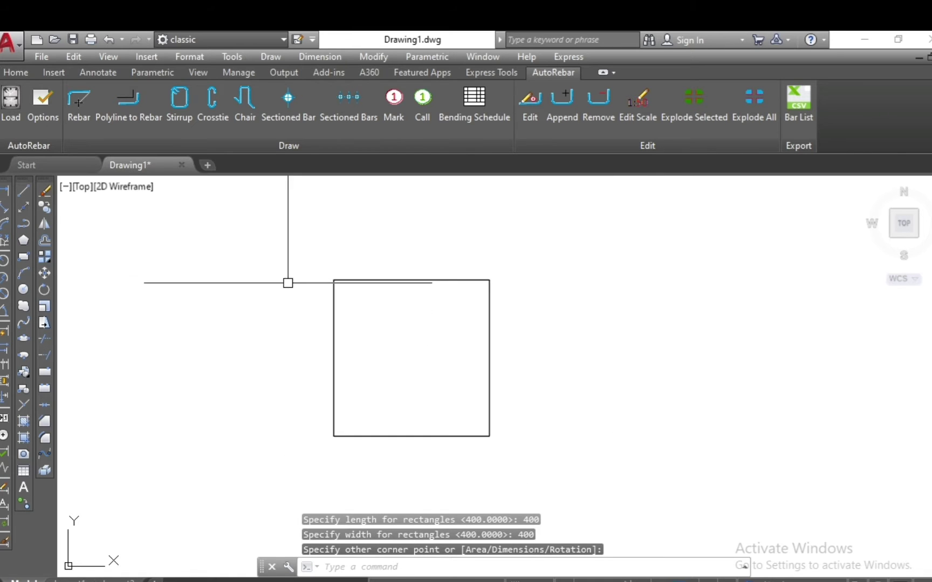
Draw a 10 mm stirrup with 75 mm cover between the square's corners
click(179, 100)
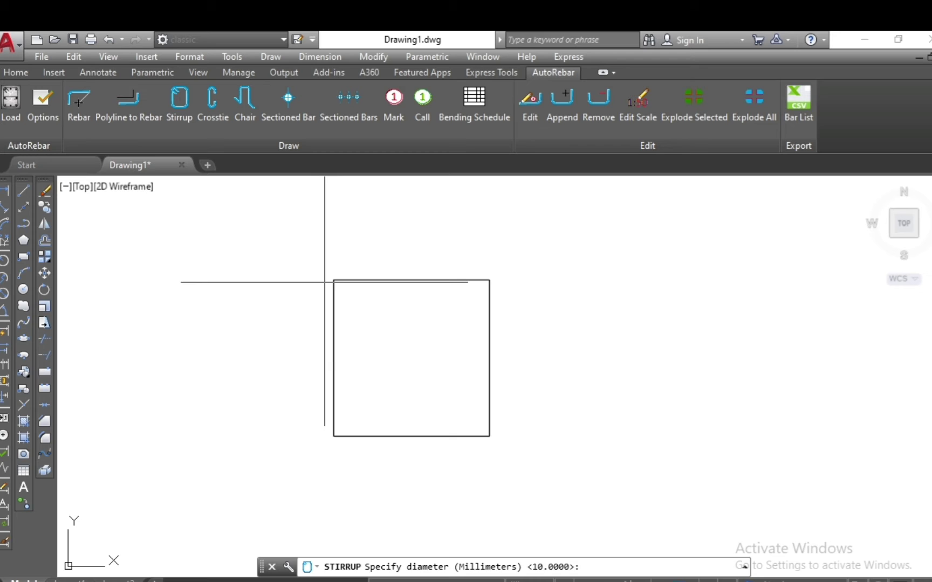
key(Return)
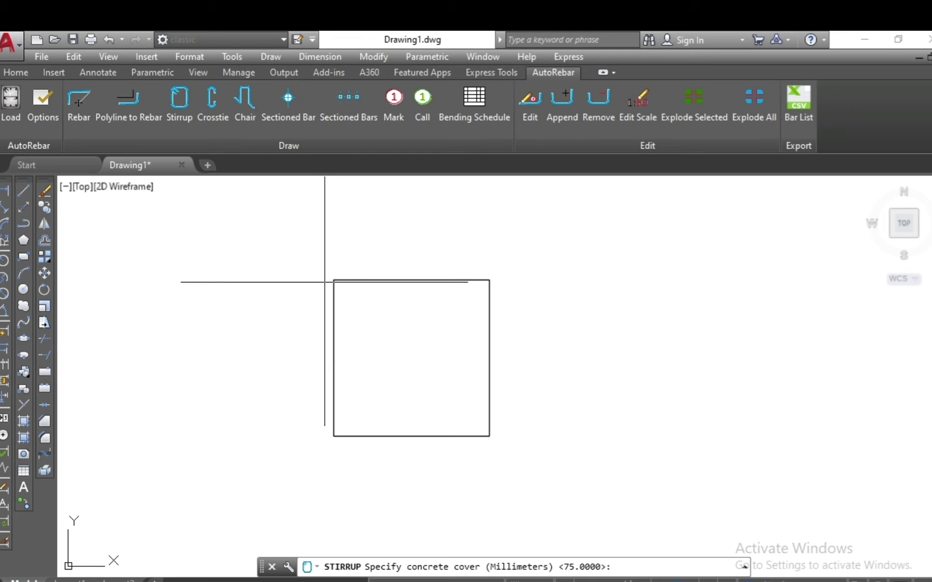
key(Return)
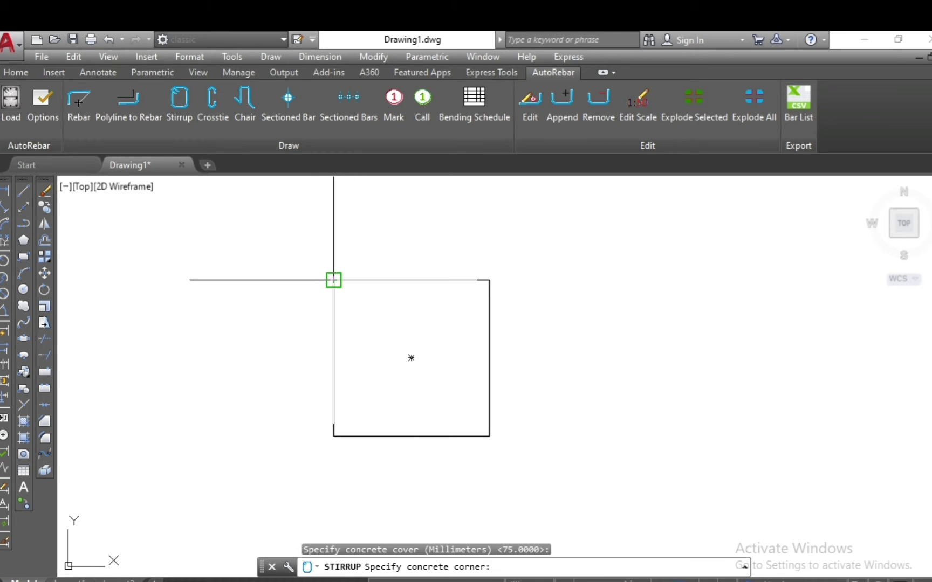
click(333, 279)
click(489, 436)
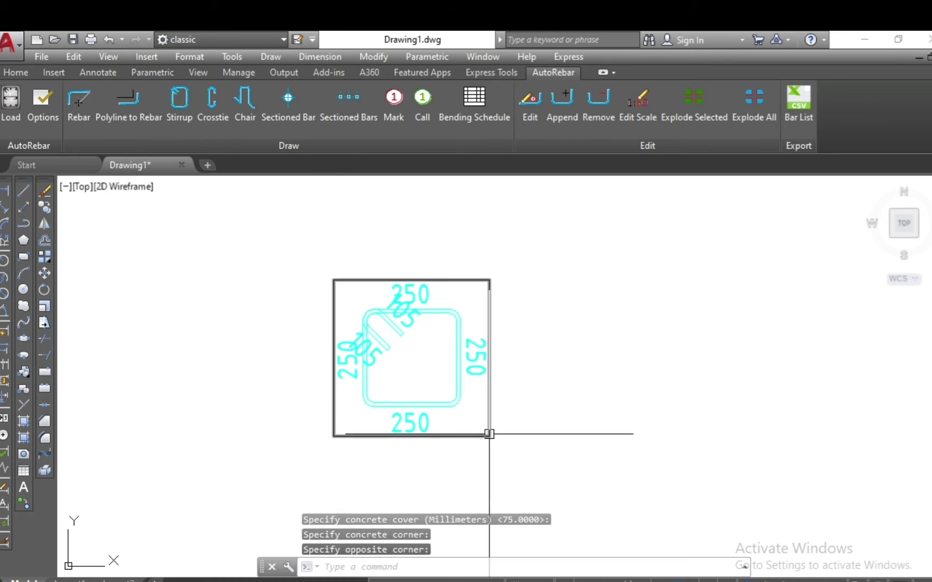
Set the stirrup's label scale to 10
click(335, 457)
click(587, 176)
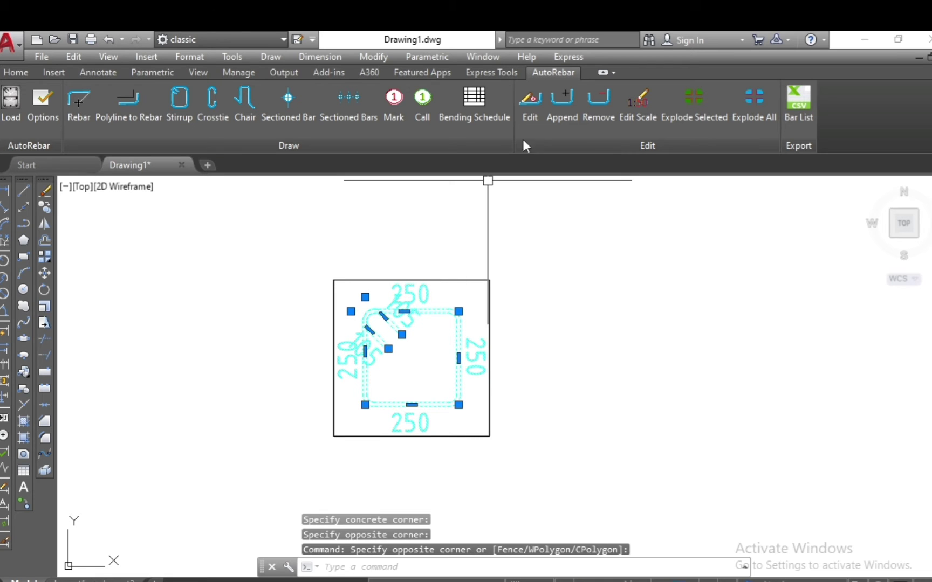
click(528, 116)
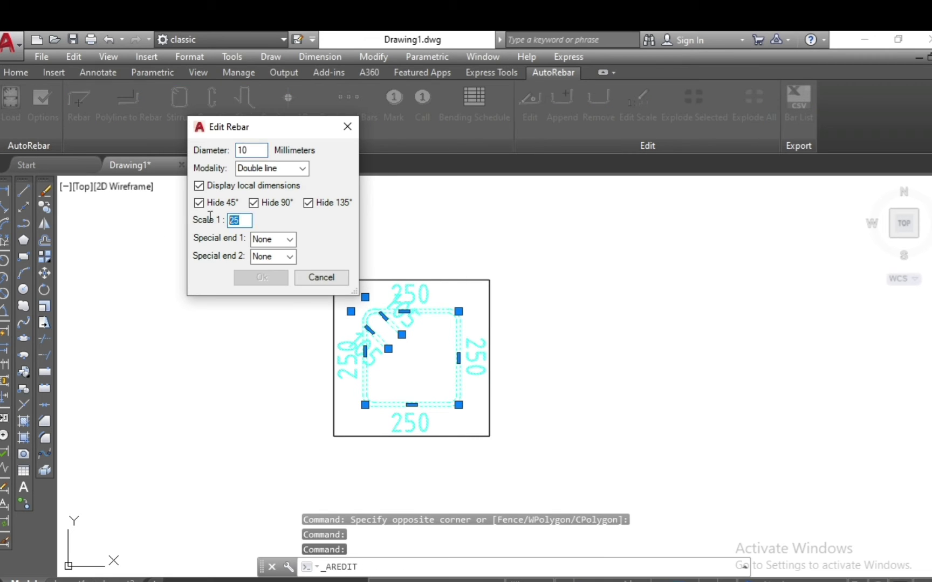
text(10)
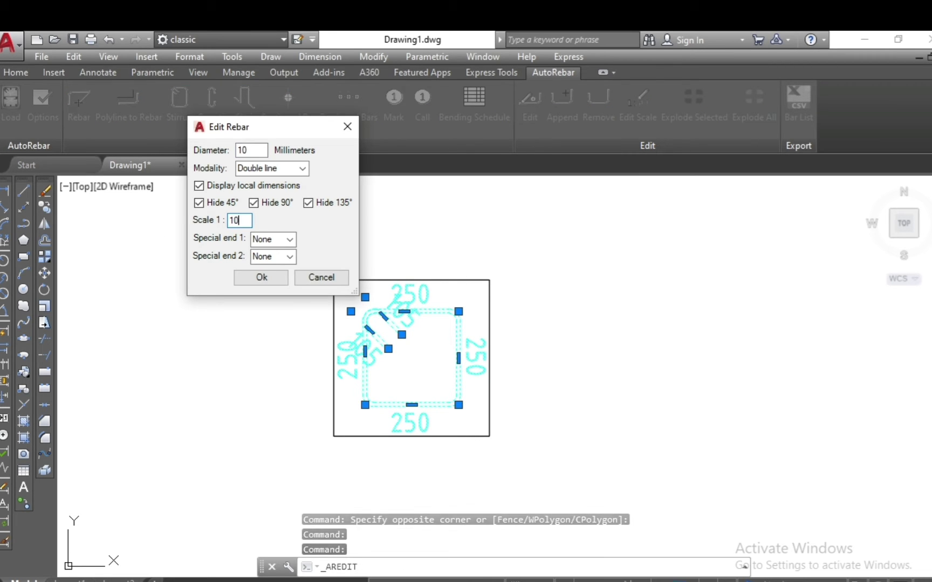
key(Return)
scroll(428, 308, up, 2)
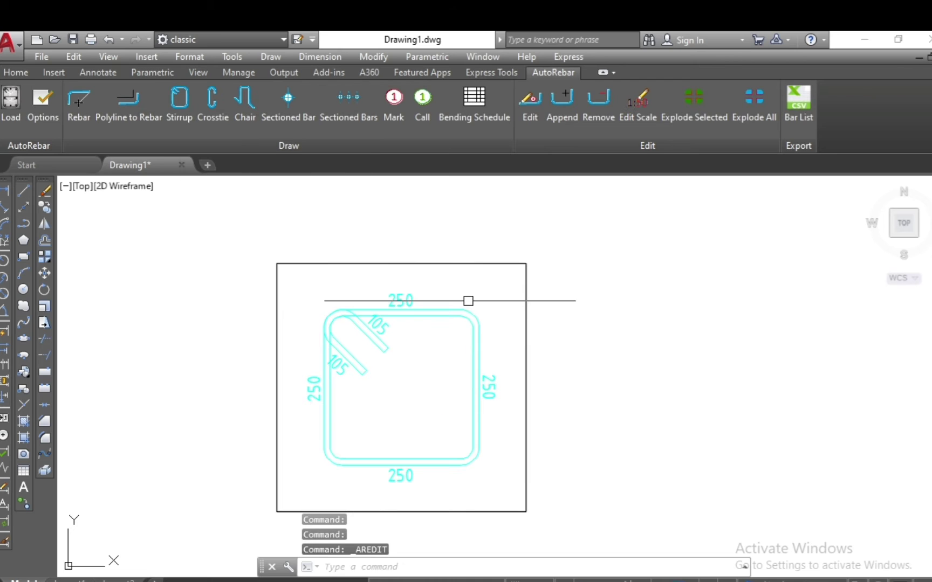
key(Escape)
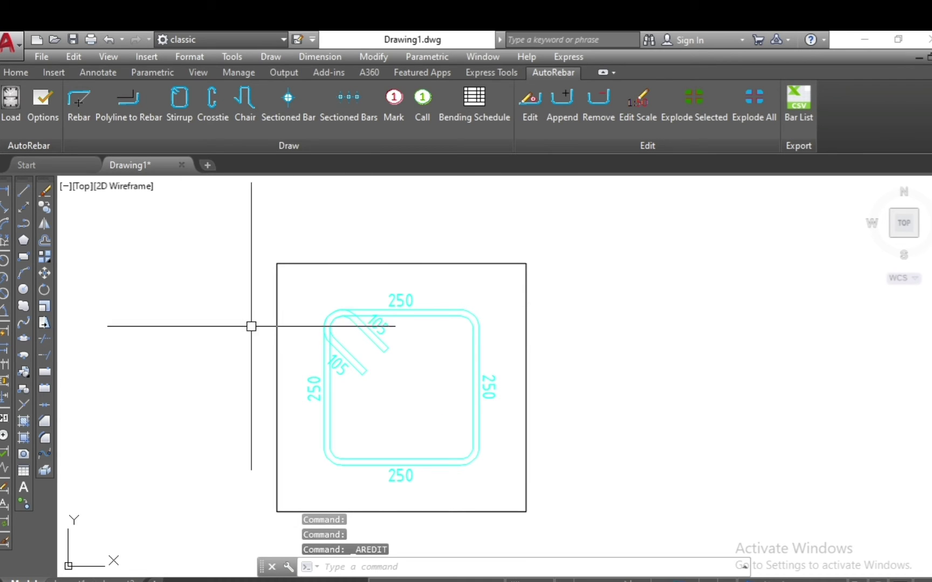
key(Escape)
key(Escape)
Place a 16 mm sectioned bar in the stirrup's top-left corner
click(287, 100)
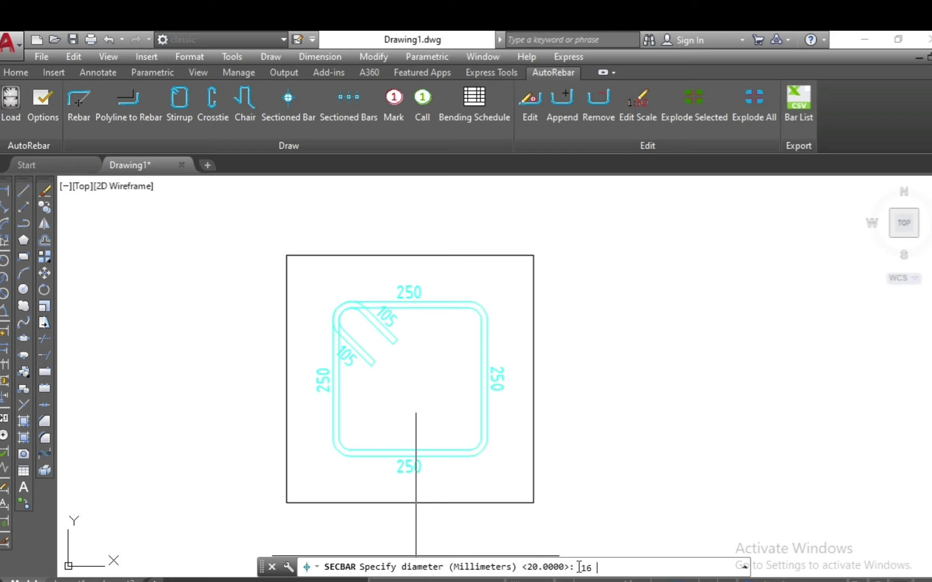
key(Return)
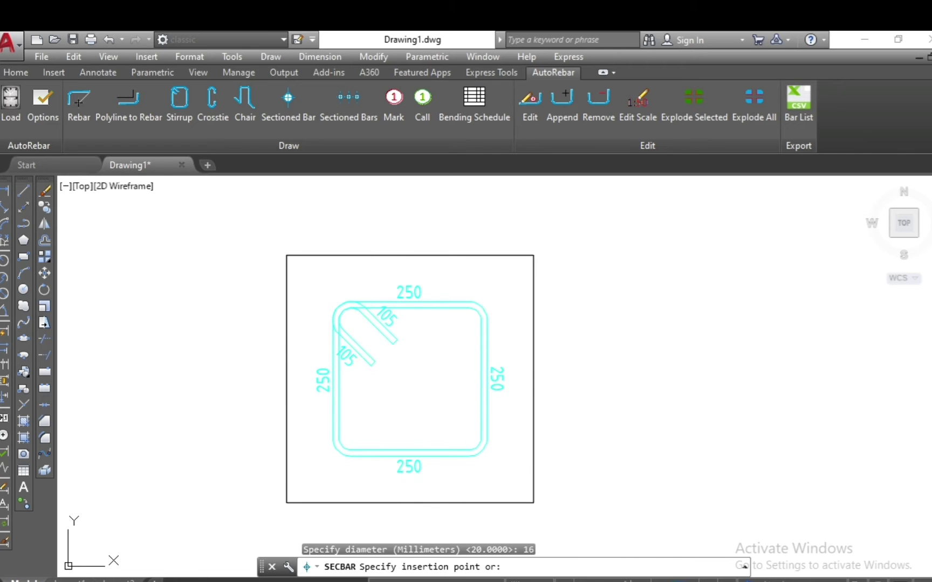
scroll(366, 335, up, 6)
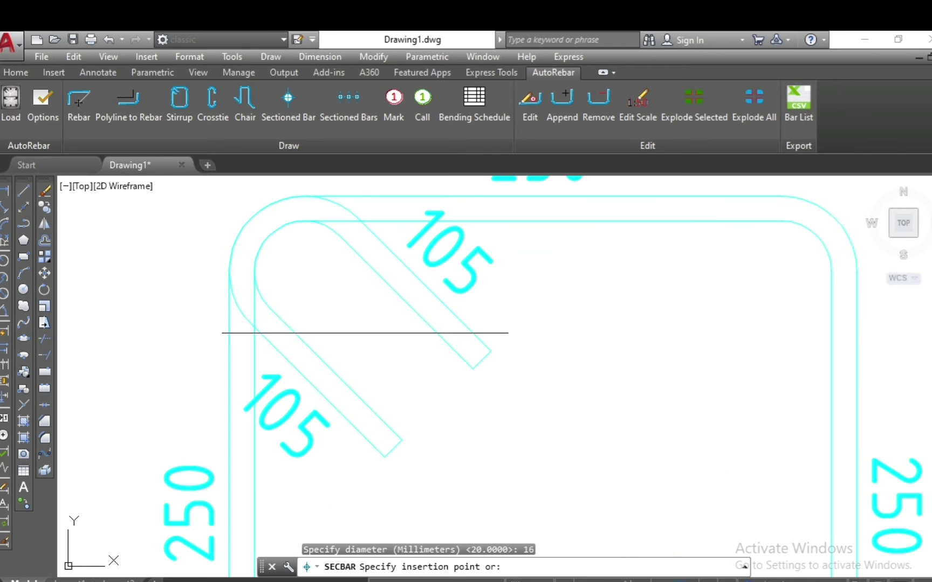
click(301, 269)
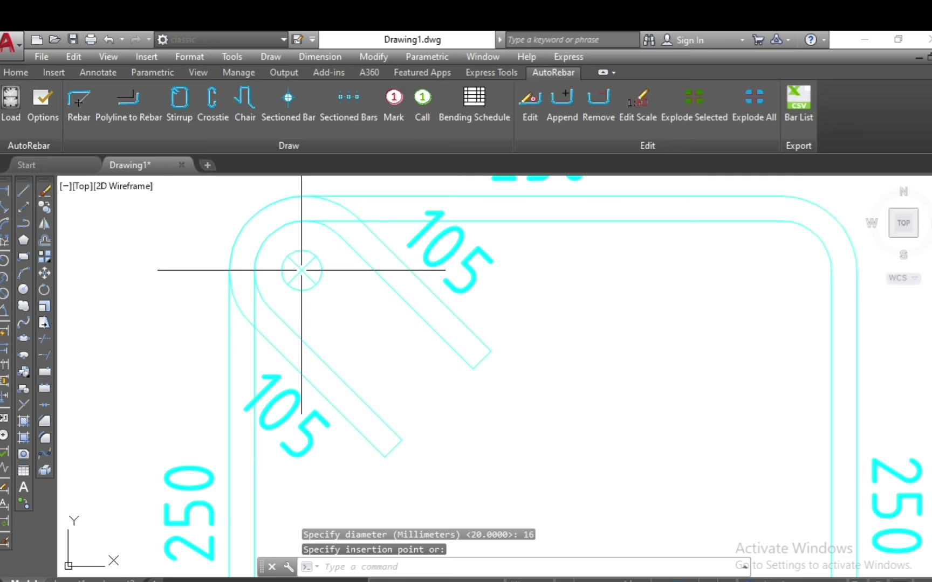
scroll(395, 324, down, 2)
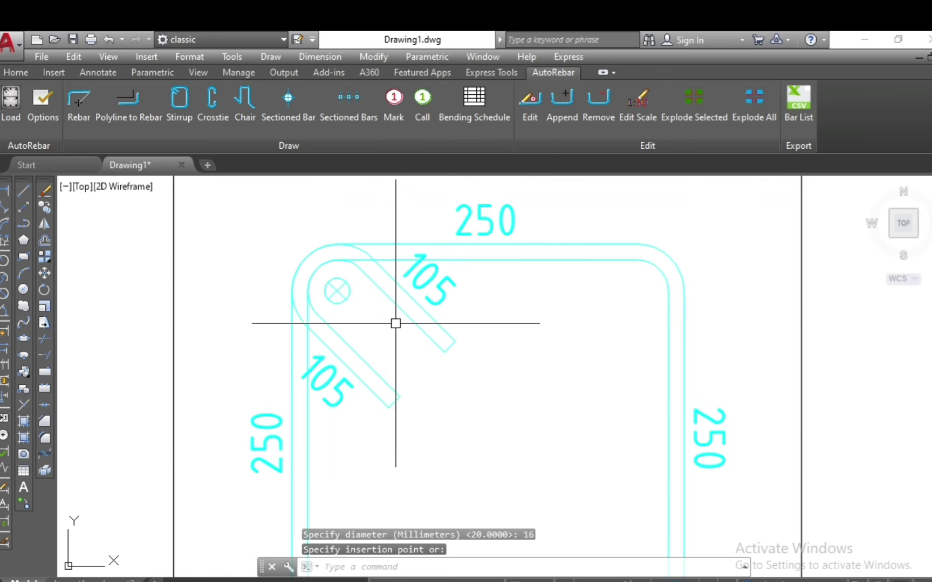
Copy the top-left bar into the stirrup's top-right corner
click(354, 309)
click(336, 287)
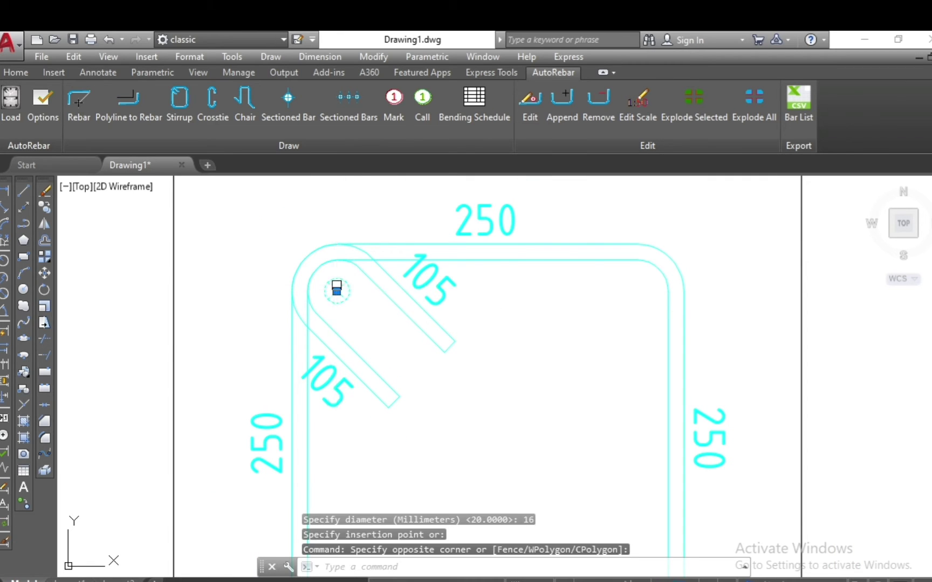
click(47, 206)
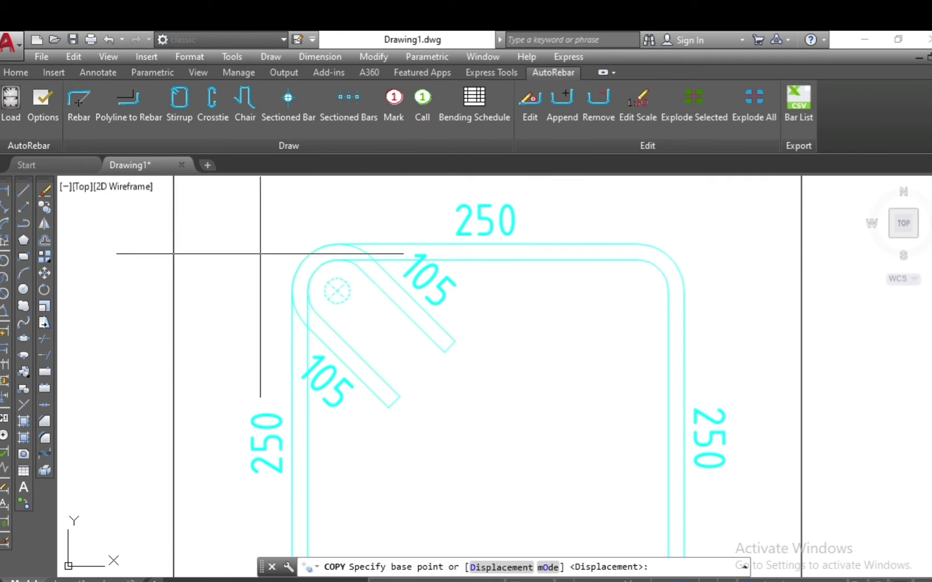
click(336, 291)
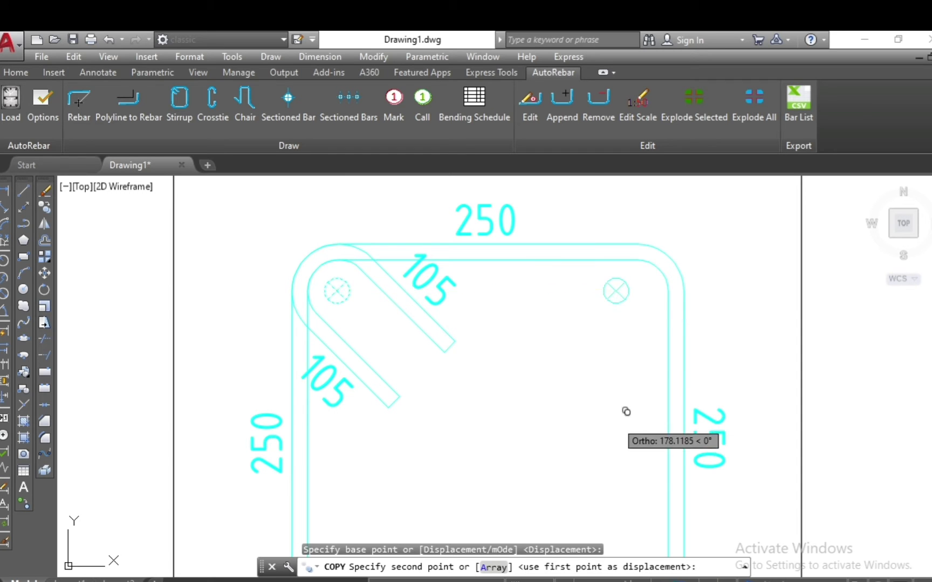
click(638, 290)
key(Escape)
drag(637, 320, 624, 275)
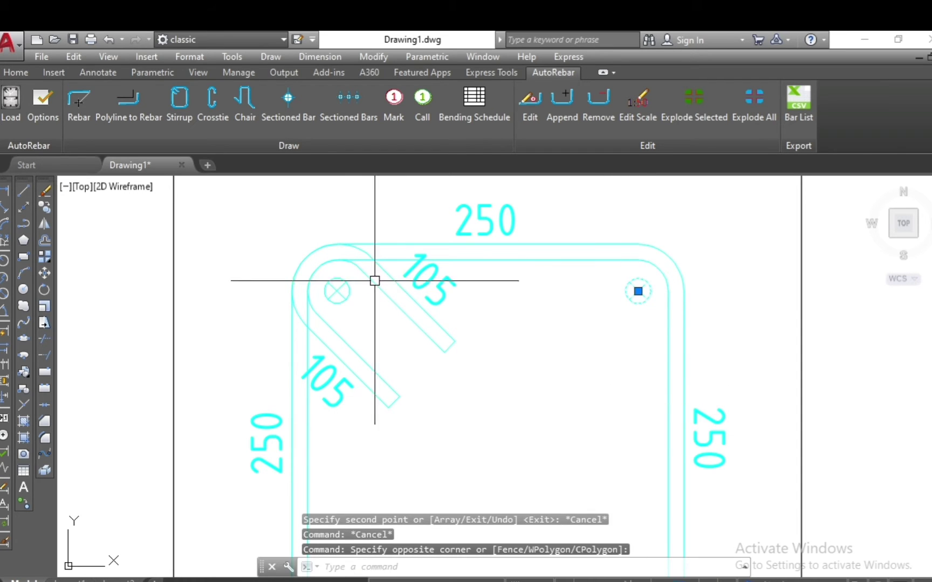
click(331, 288)
click(44, 224)
Mirror the two top bars about a horizontal axis, keeping the originals
scroll(233, 384, down, 3)
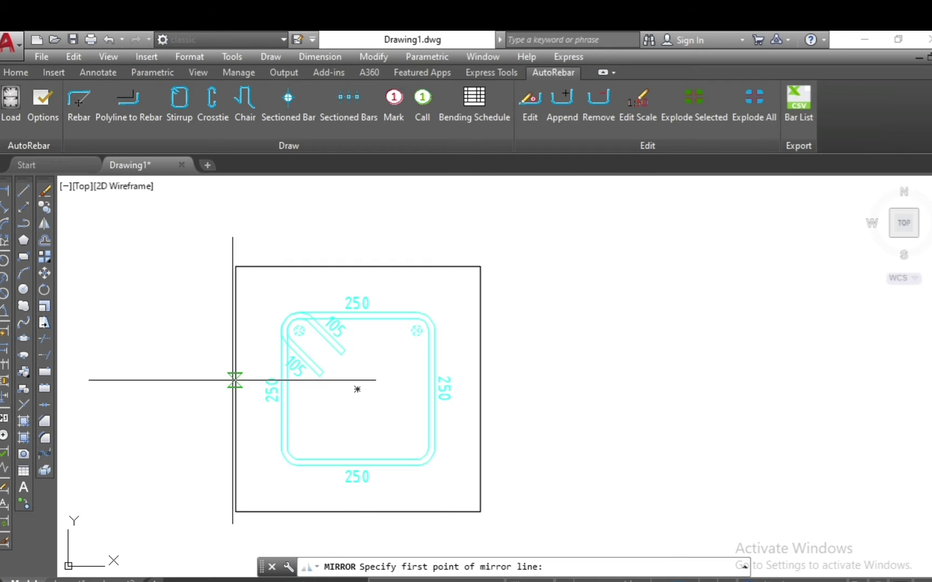
click(235, 389)
click(482, 389)
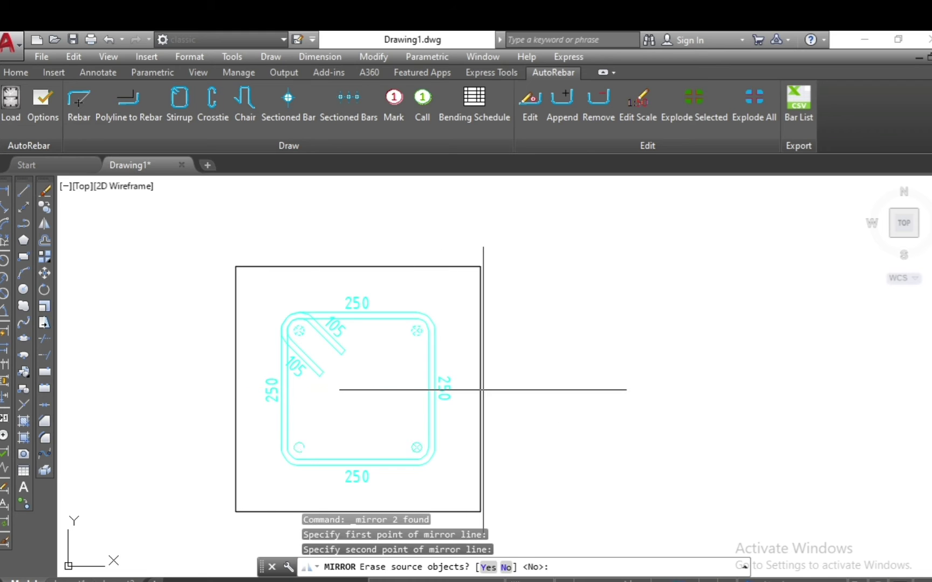
text(n)
key(Return)
scroll(316, 391, up, 2)
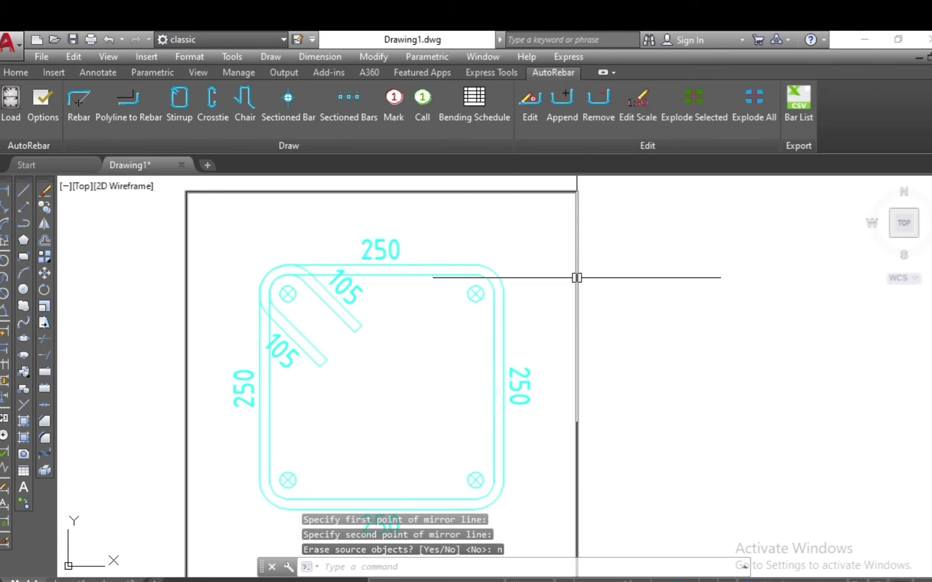
scroll(554, 257, down, 2)
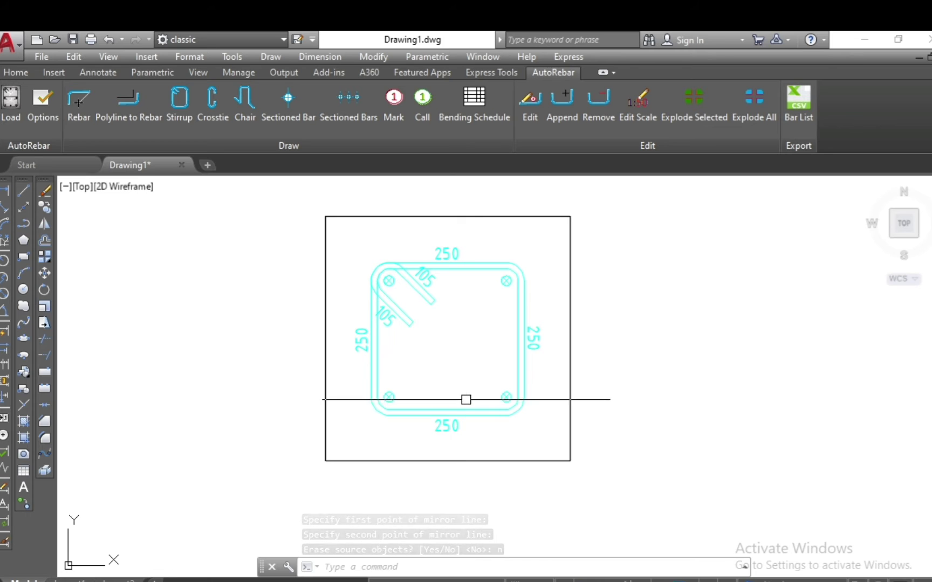
Erase all four corner bars from the stirrup
click(507, 281)
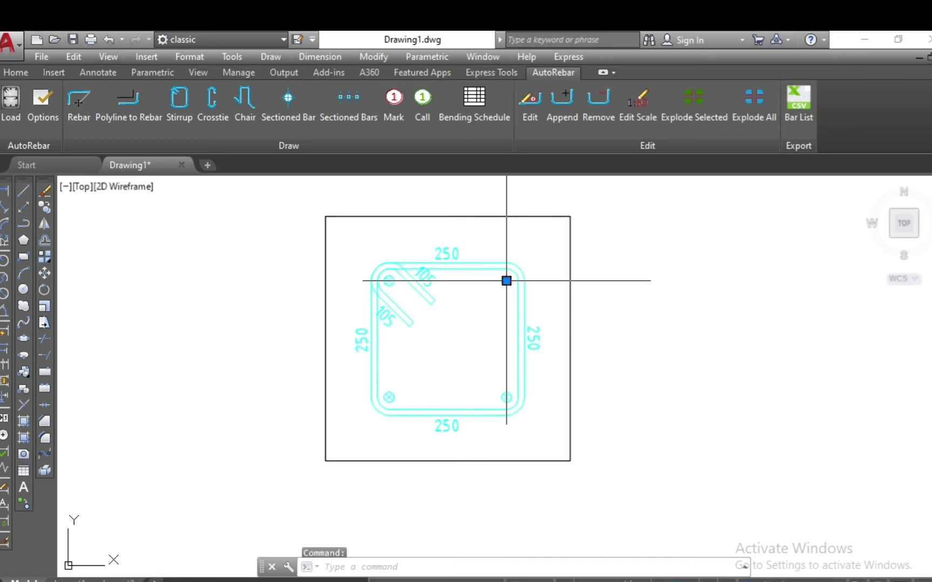
click(506, 397)
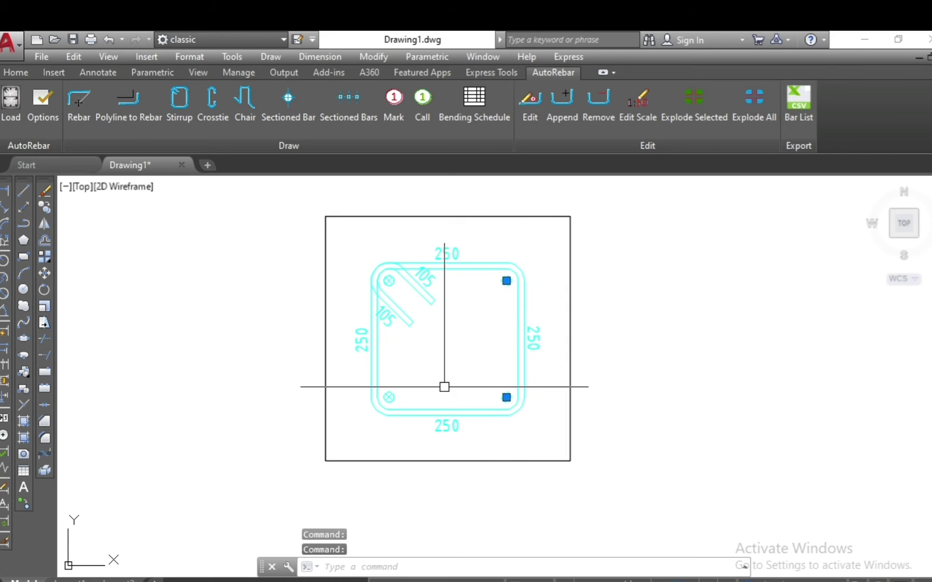
click(389, 398)
click(385, 277)
text(e)
key(space)
key(Return)
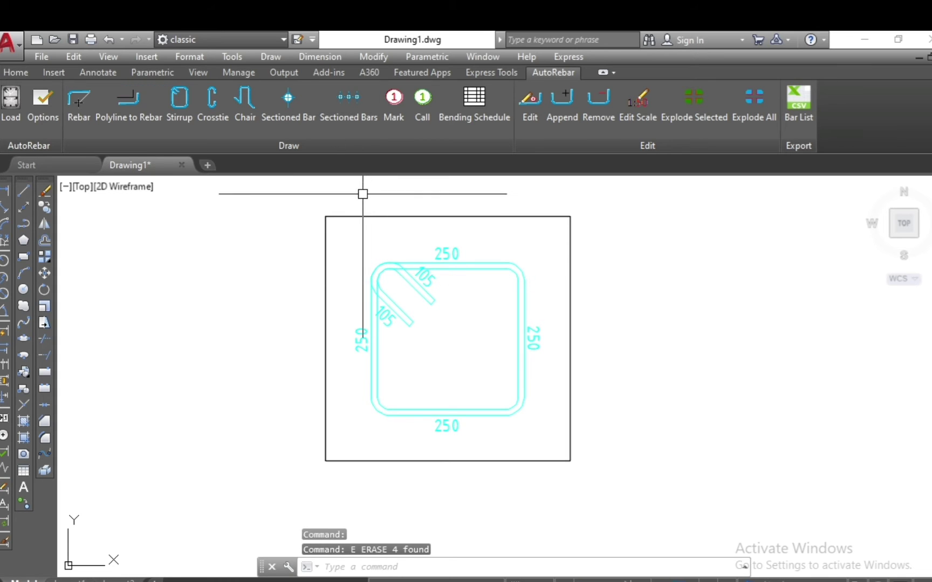
click(351, 99)
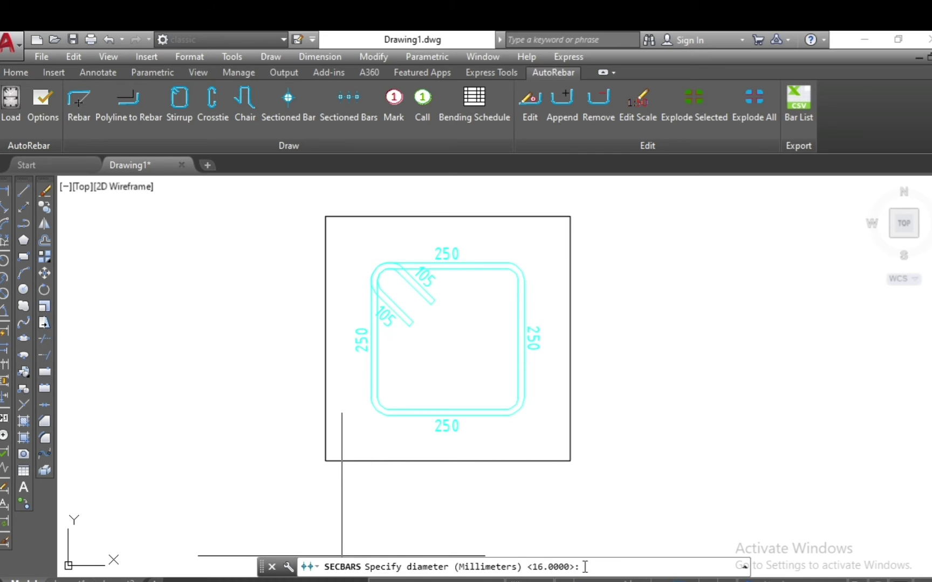
Place 16 mm sectioned bars at 150 spacing along the stirrup's bottom
key(Return)
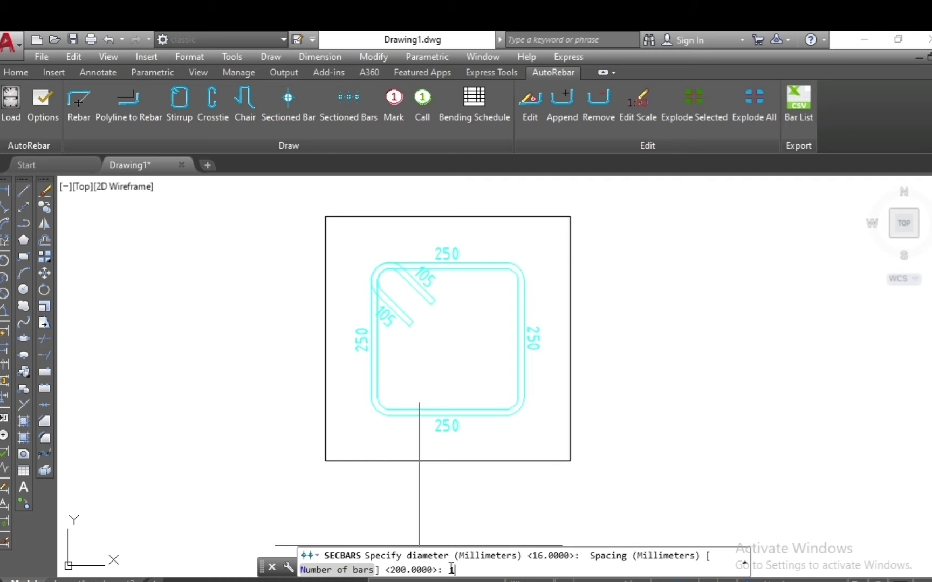
text(150)
key(Return)
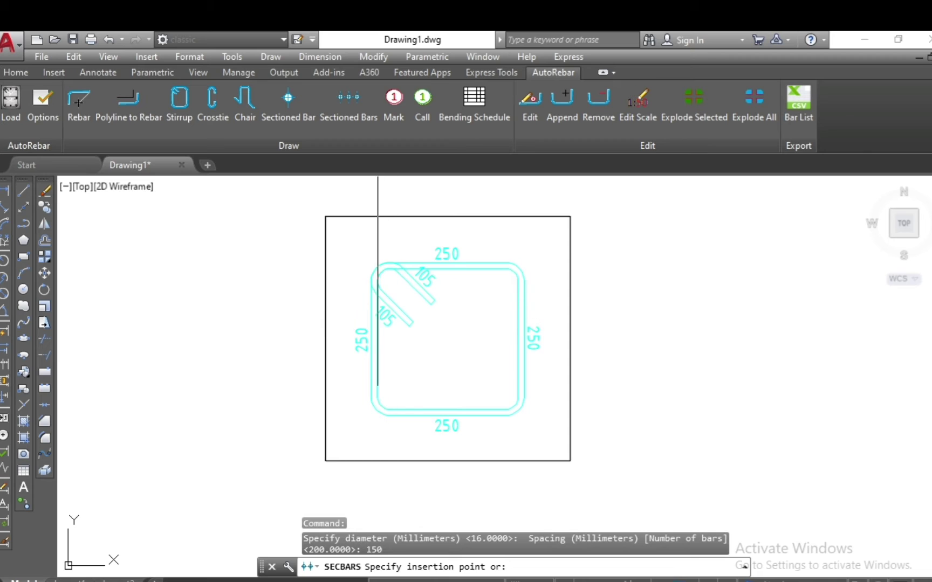
scroll(372, 254, up, 2)
scroll(370, 306, down, 2)
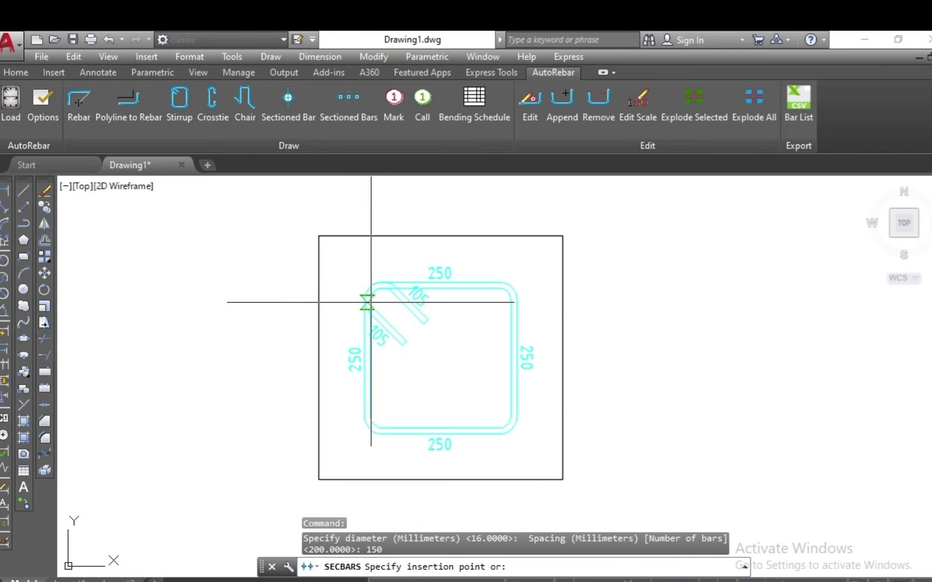
scroll(372, 420, up, 4)
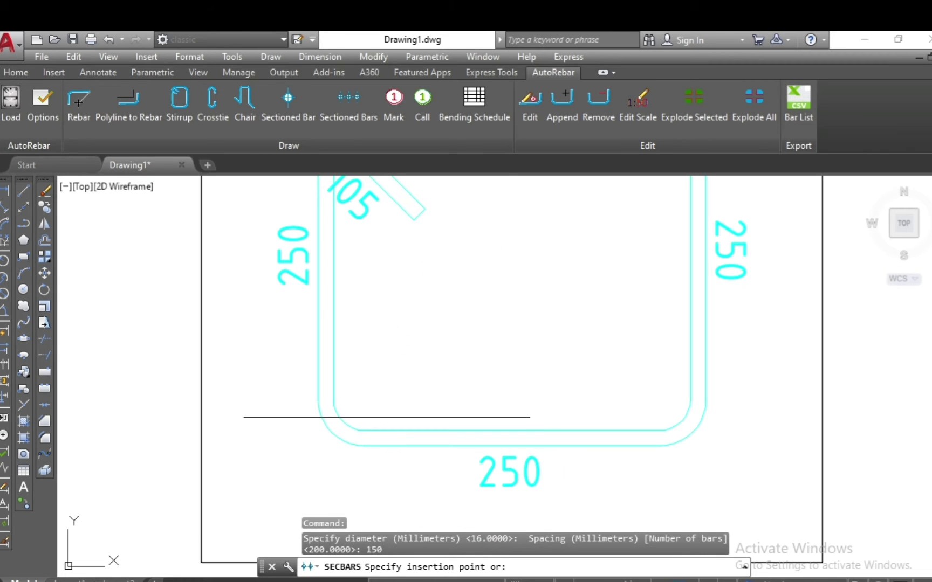
click(361, 399)
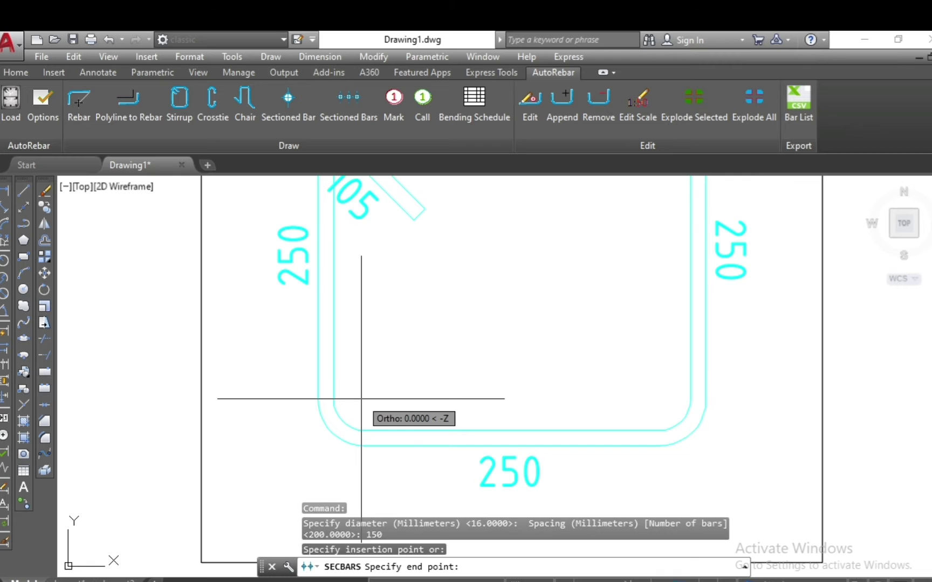
click(527, 399)
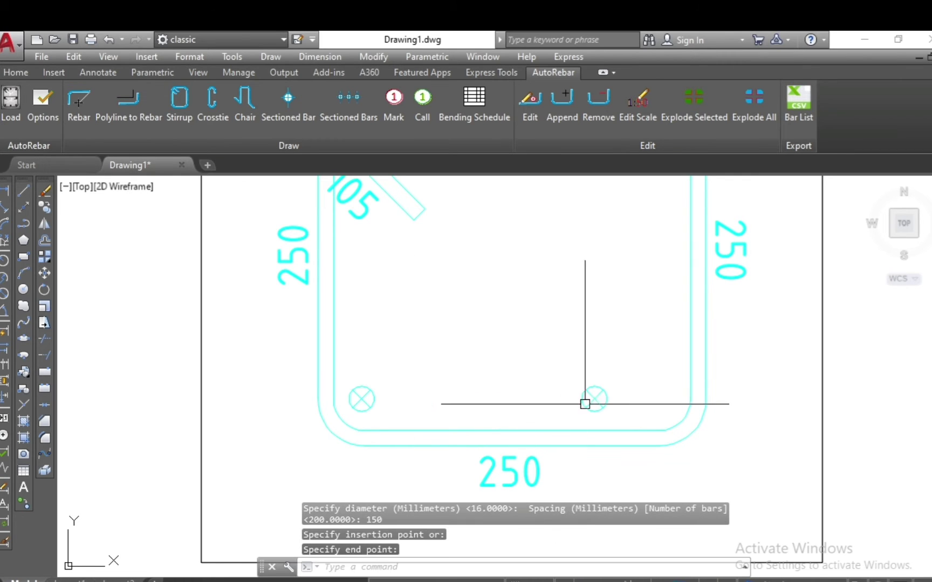
click(4, 206)
scroll(177, 347, up, 2)
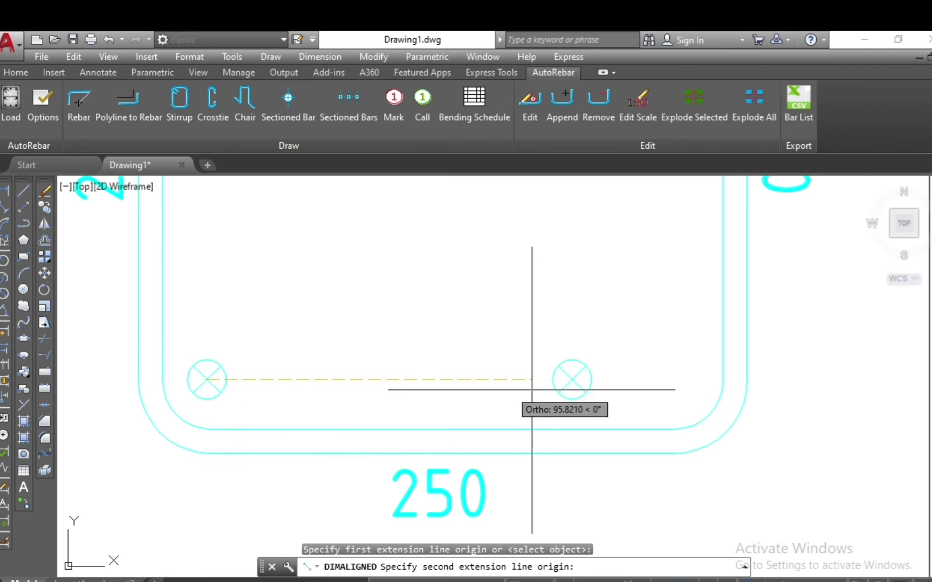
Add an aligned 150 dimension between the centres of the two bottom bars
scroll(602, 376, up, 2)
scroll(544, 398, up, 3)
scroll(544, 399, up, 5)
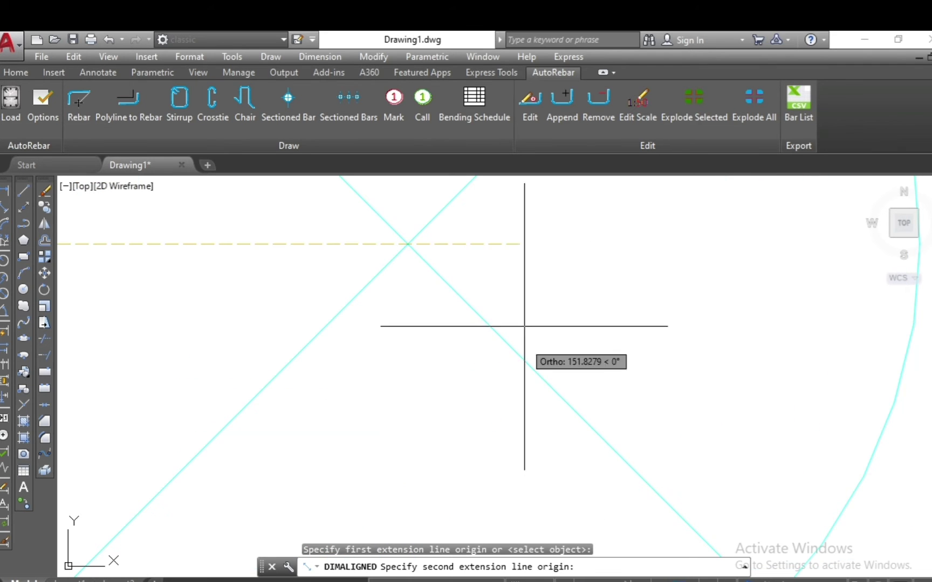
click(418, 243)
scroll(488, 281, down, 5)
scroll(488, 281, down, 4)
scroll(466, 302, down, 3)
scroll(418, 296, up, 4)
scroll(418, 296, up, 2)
scroll(417, 296, down, 2)
scroll(490, 302, up, 2)
scroll(474, 324, down, 3)
scroll(485, 325, up, 1)
scroll(486, 325, up, 2)
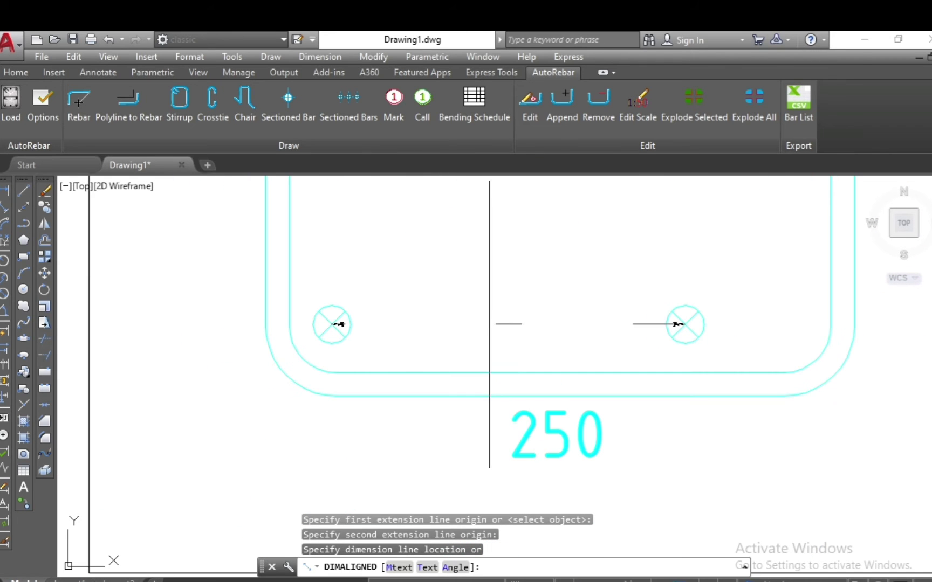
click(491, 322)
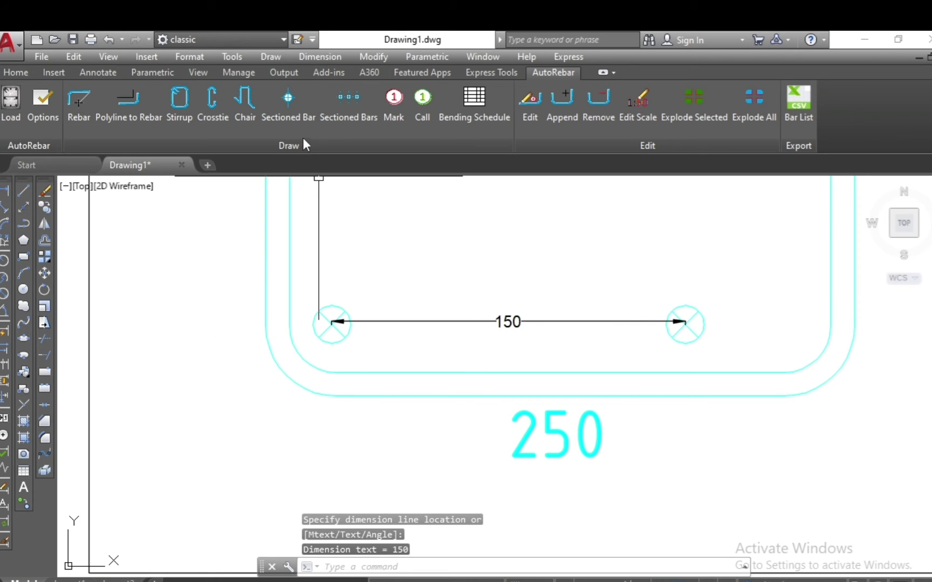
Place another row of 16 mm sectioned bars at 200 spacing
click(350, 109)
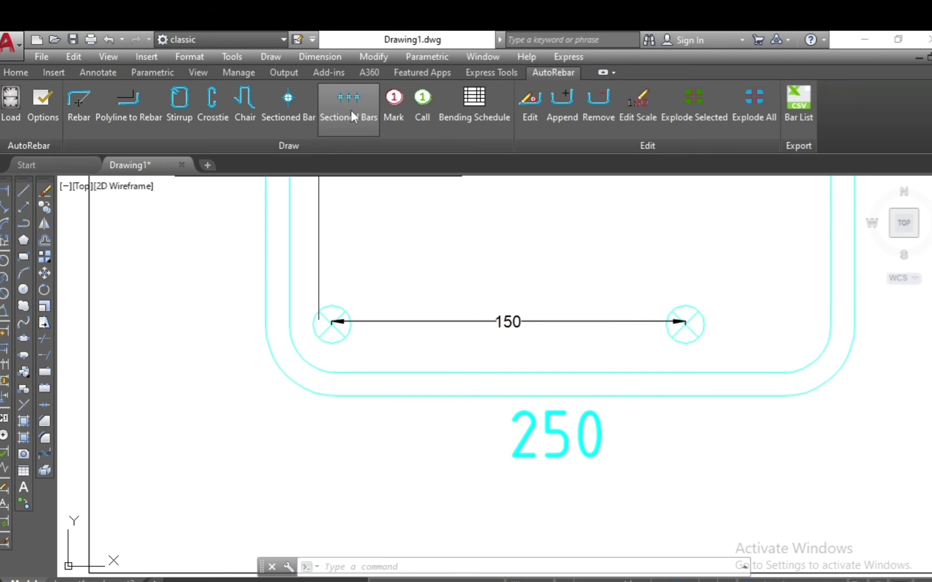
key(Return)
scroll(433, 476, down, 2)
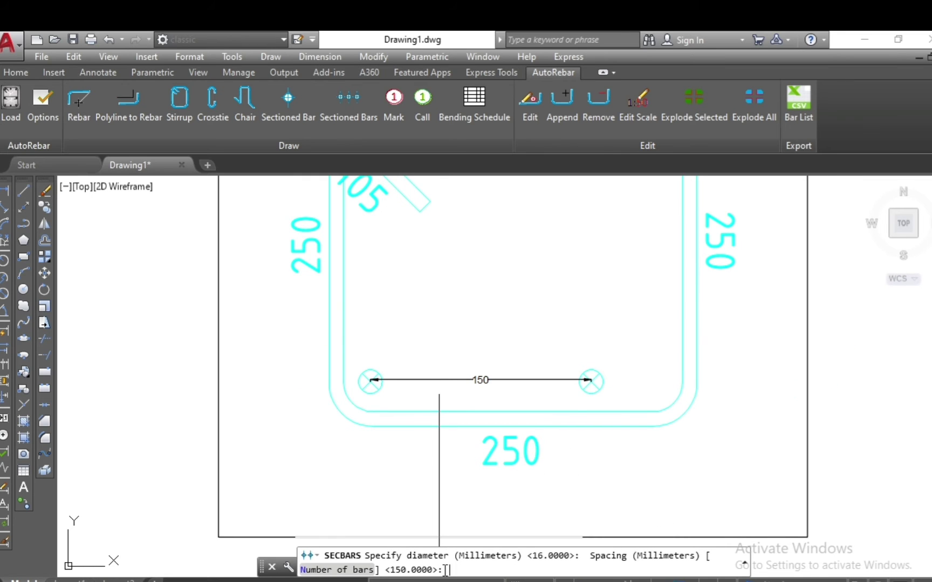
text(200)
key(Return)
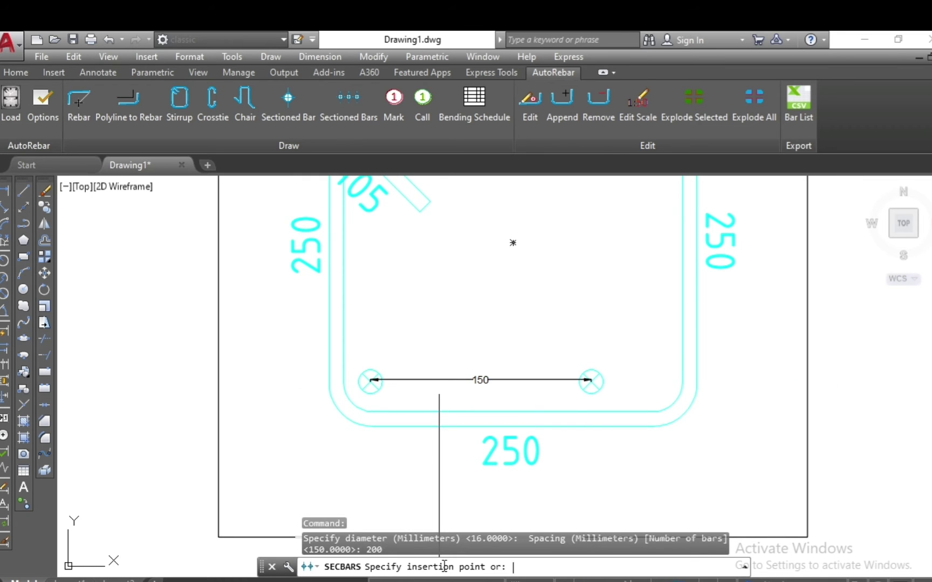
click(368, 327)
click(647, 327)
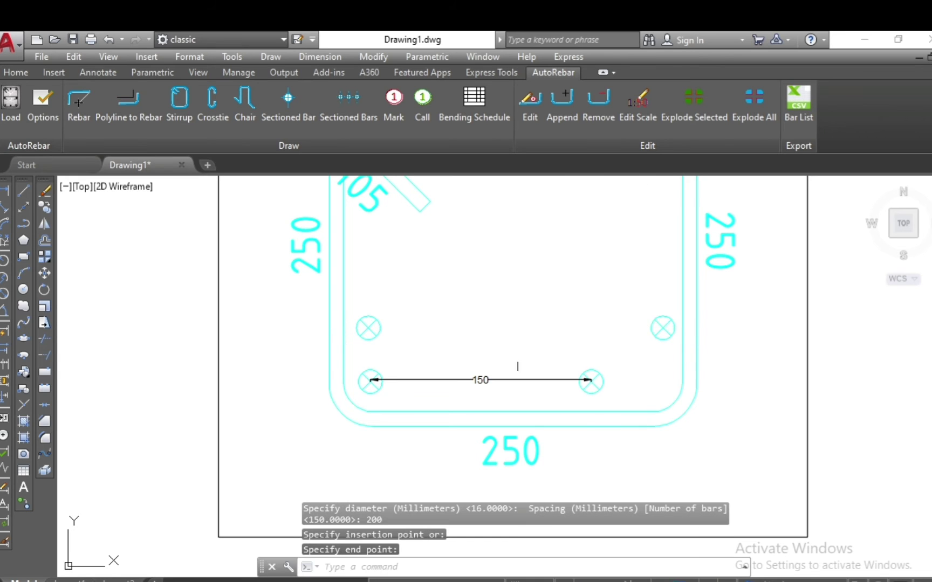
Add an aligned 200 dimension between the new pair of bars
click(5, 207)
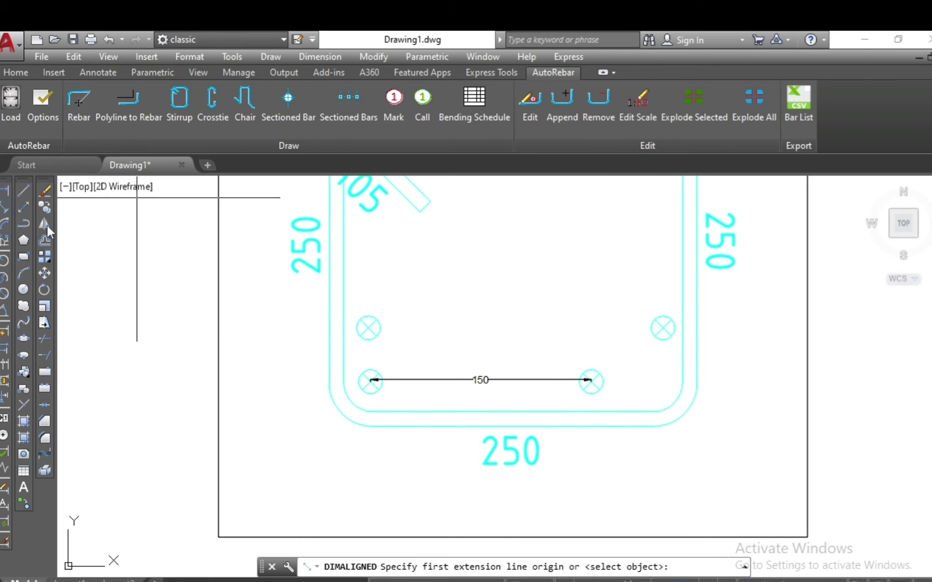
click(372, 328)
scroll(662, 327, up, 5)
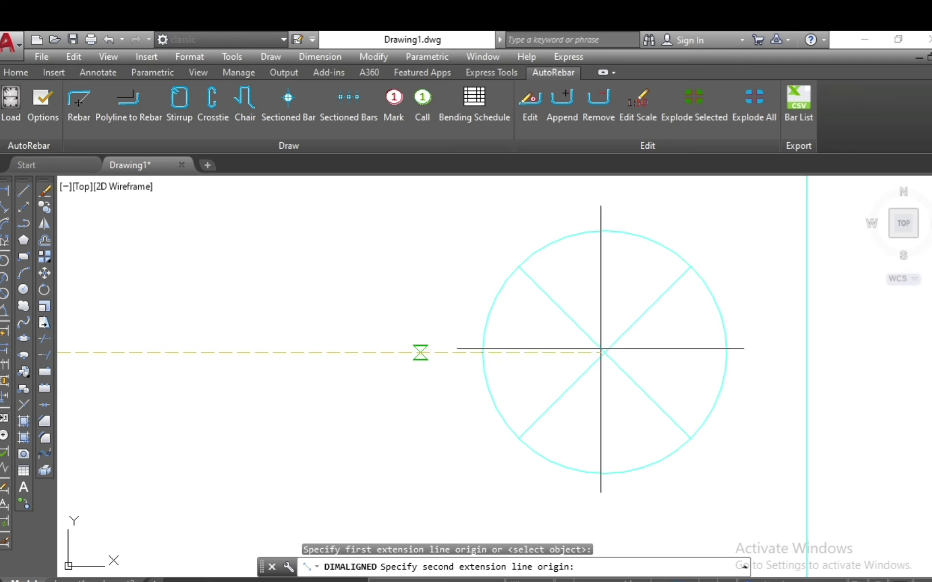
scroll(596, 356, up, 3)
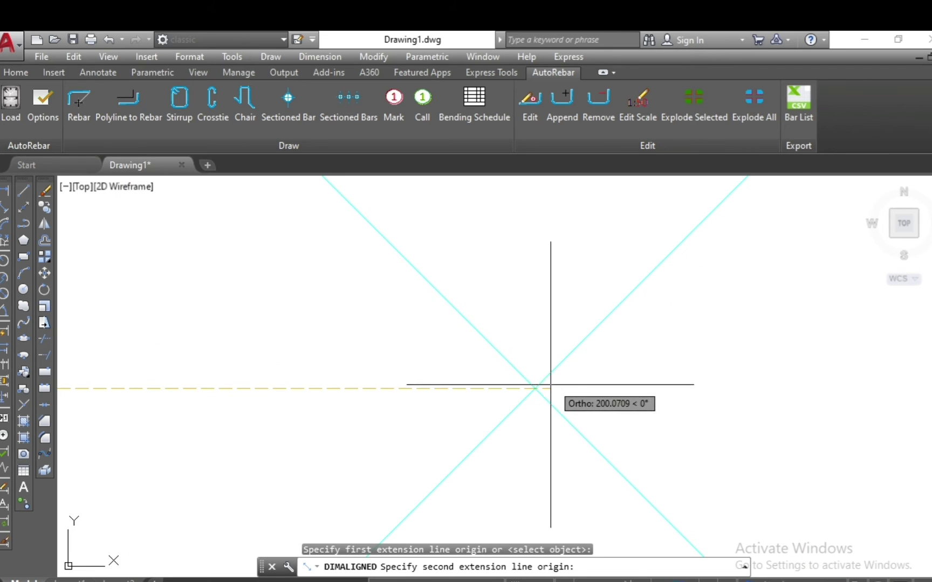
click(550, 385)
scroll(539, 378, down, 4)
scroll(516, 371, up, 3)
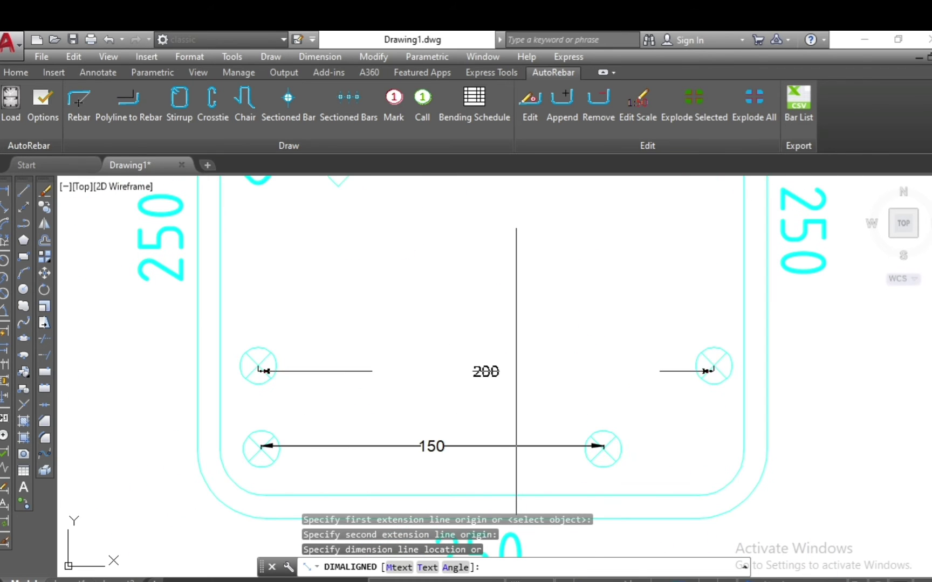
click(515, 371)
Erase all trial bars and both dimensions with a window selection
click(720, 318)
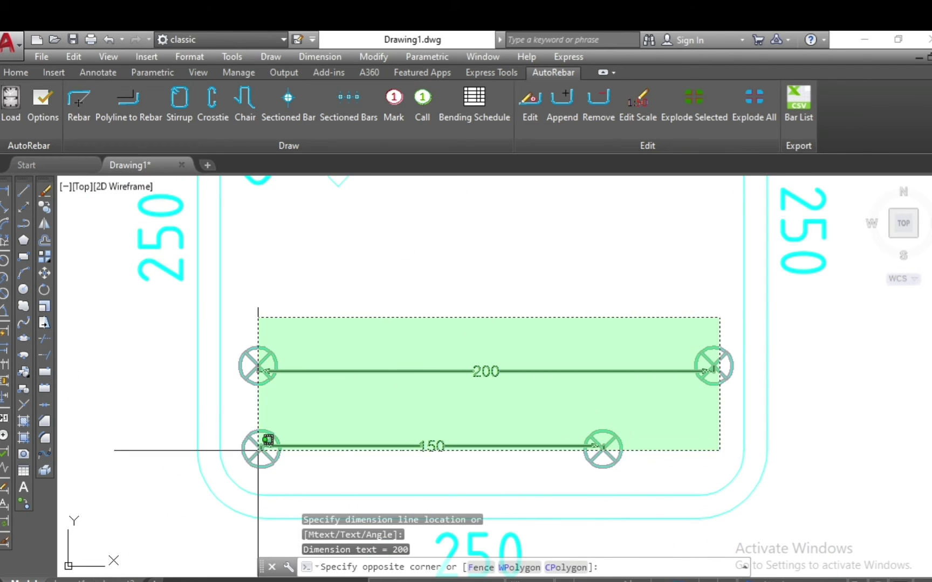
click(258, 450)
text(e)
key(Return)
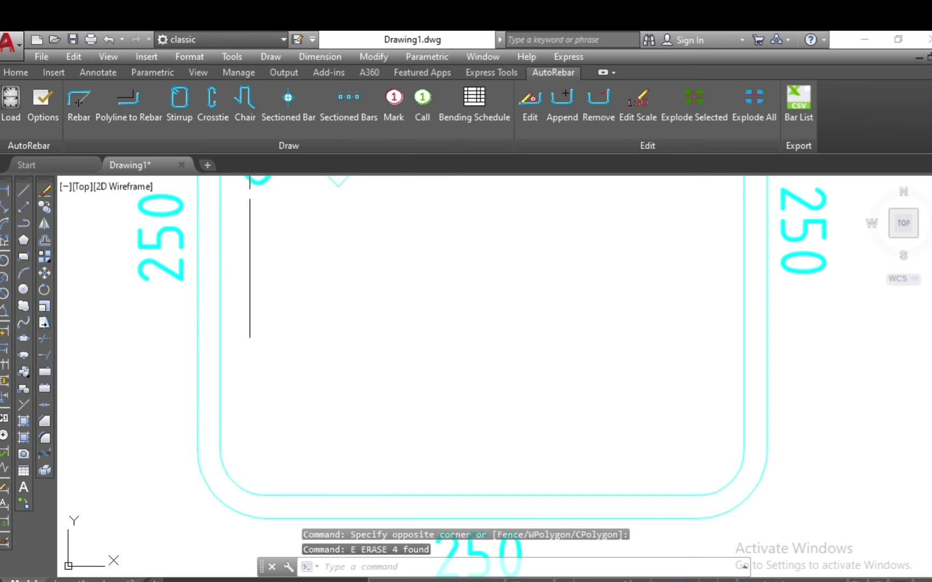
click(350, 103)
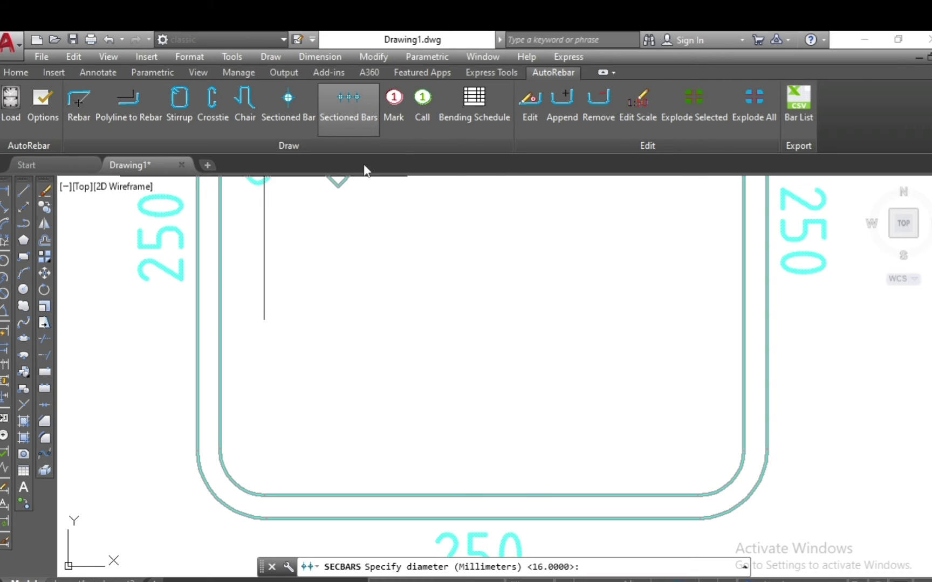
Place four 16 mm sectioned bars by count along the stirrup's inside bottom
key(Return)
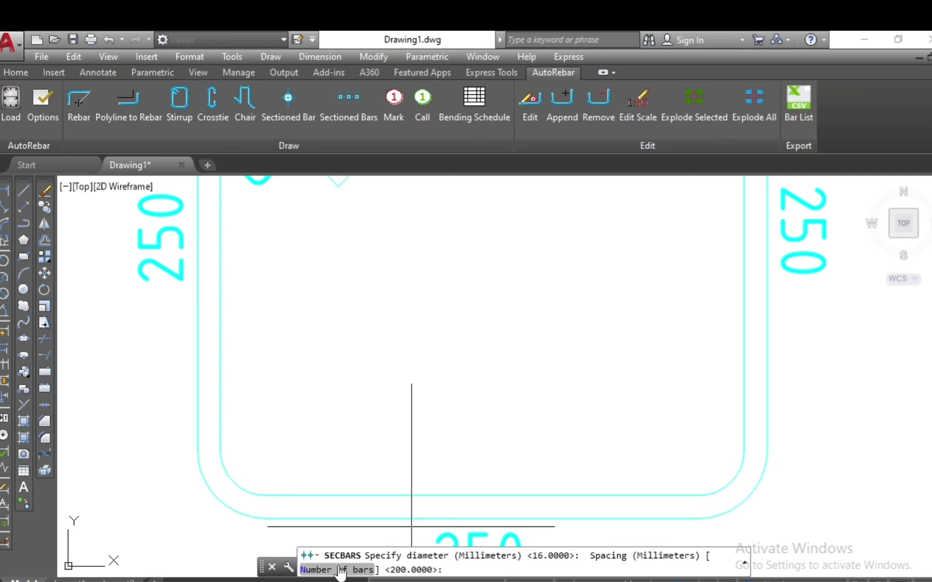
click(340, 573)
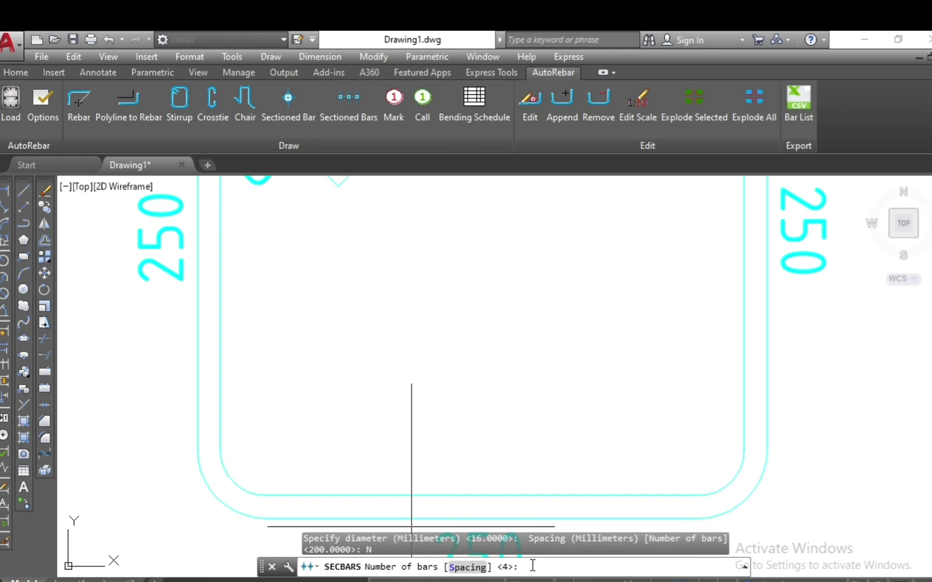
text(4)
key(Return)
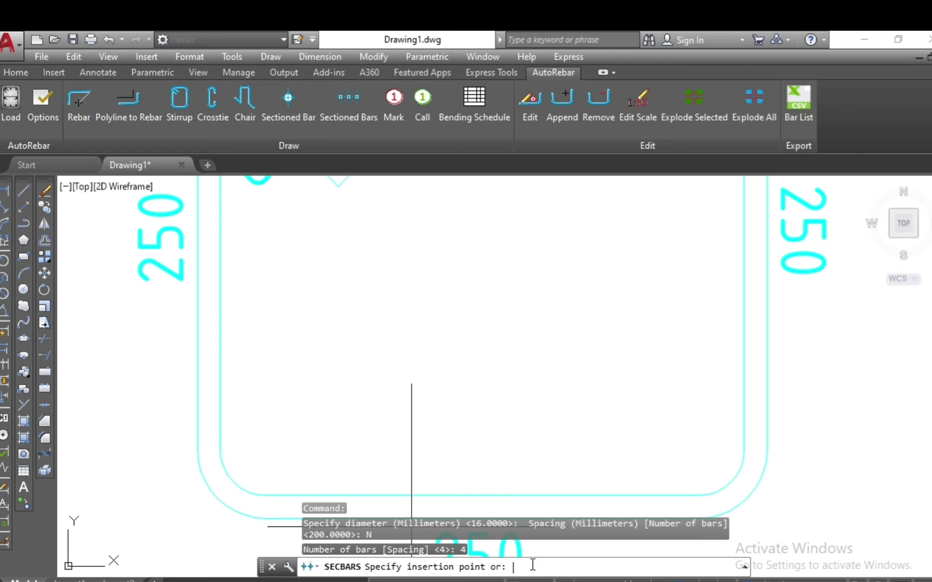
click(264, 445)
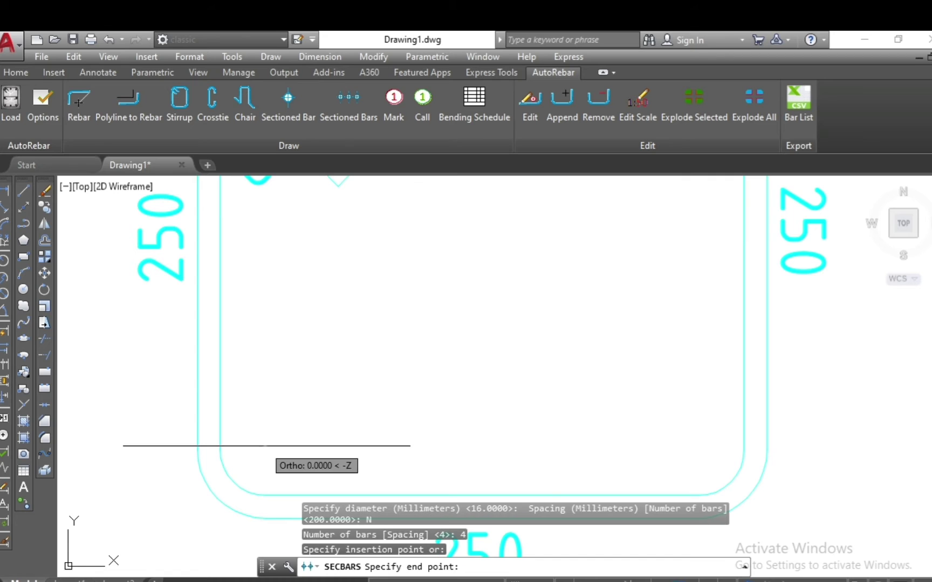
click(707, 446)
scroll(597, 381, down, 1)
scroll(594, 485, down, 3)
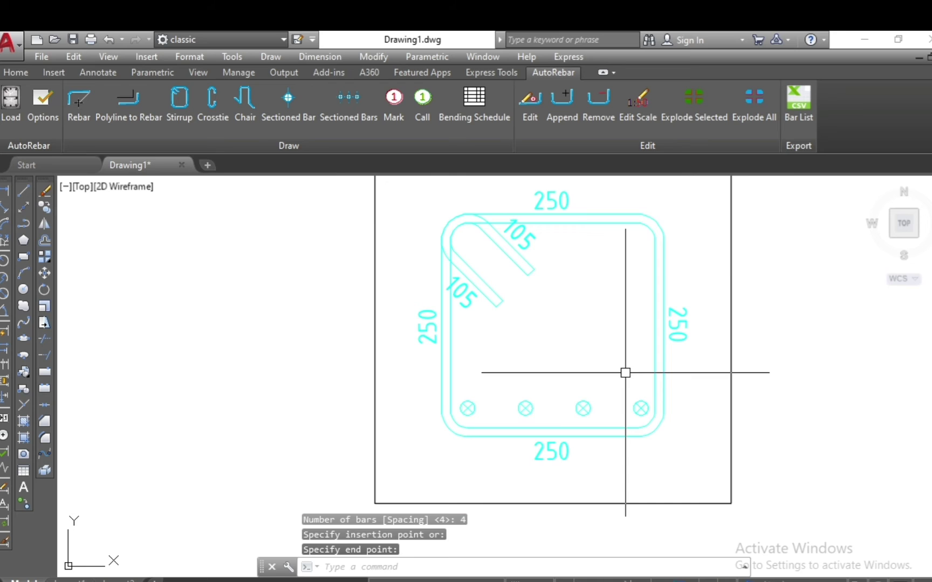
scroll(625, 373, up, 2)
scroll(537, 443, down, 2)
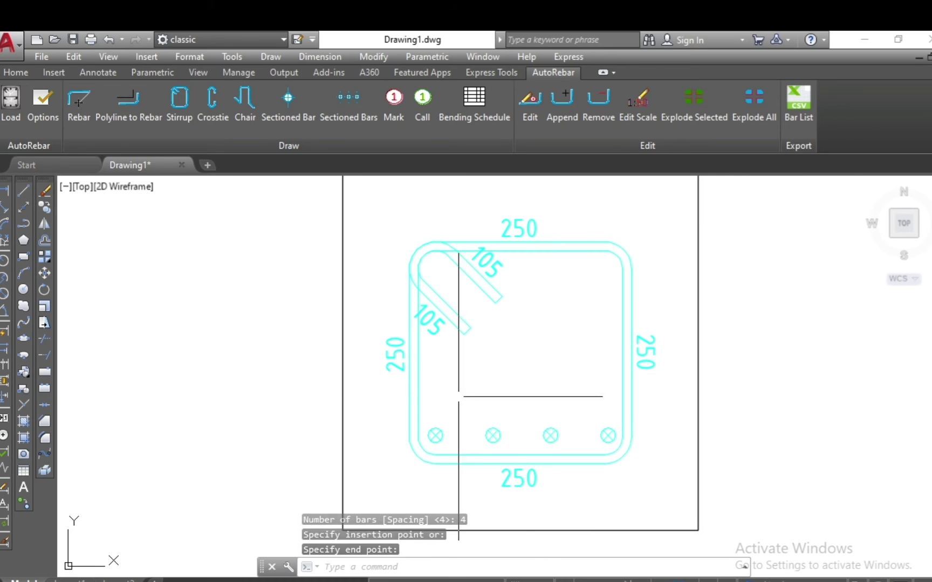
key(Escape)
key(Escape)
key(Escape)
scroll(432, 226, up, 2)
click(352, 102)
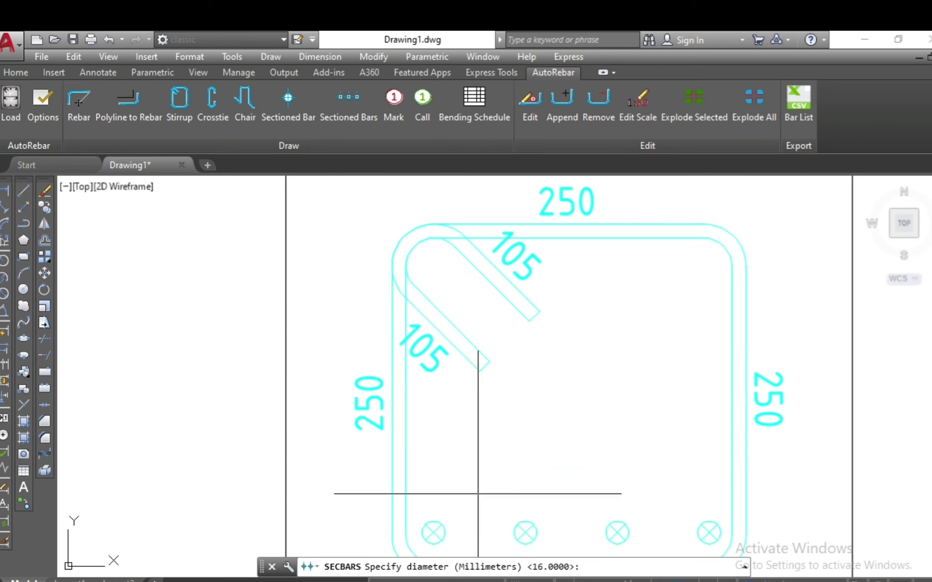
Place five 16 mm sectioned bars by count across the stirrup's middle, then select them
key(Return)
click(353, 570)
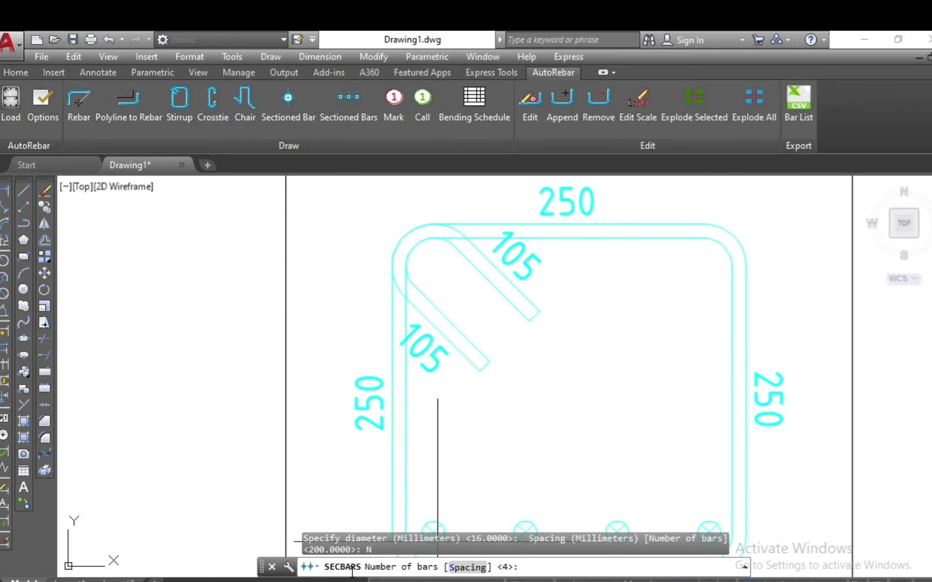
scroll(507, 414, down, 2)
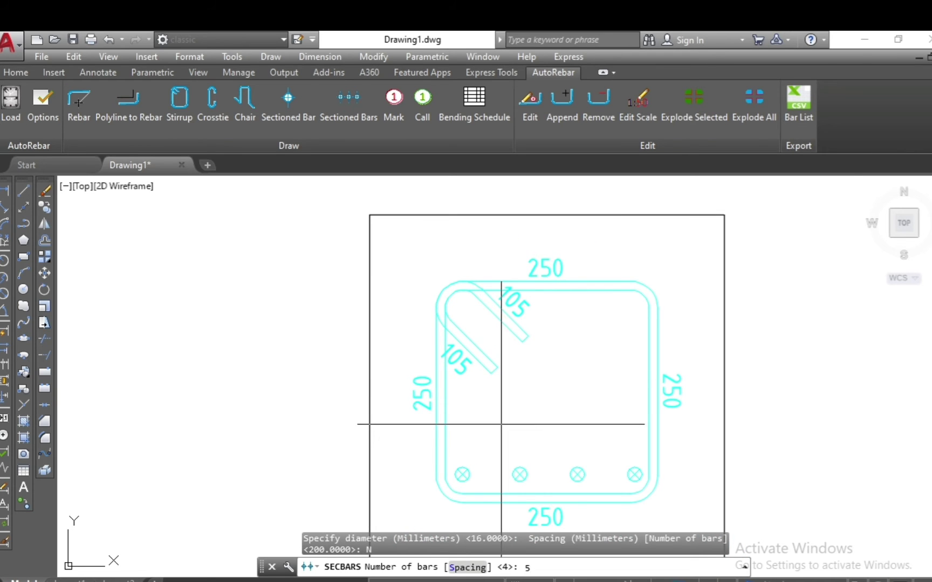
key(Return)
scroll(474, 418, up, 2)
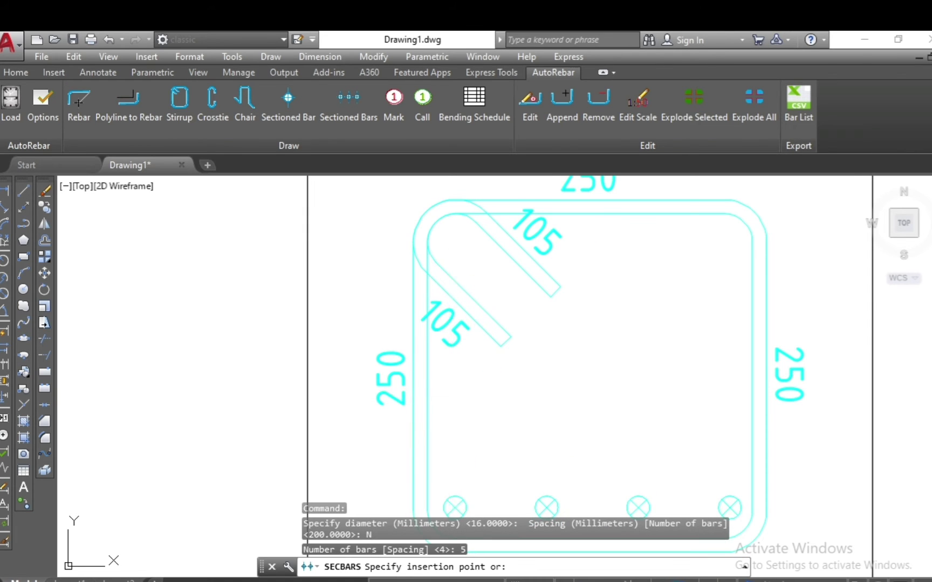
click(453, 391)
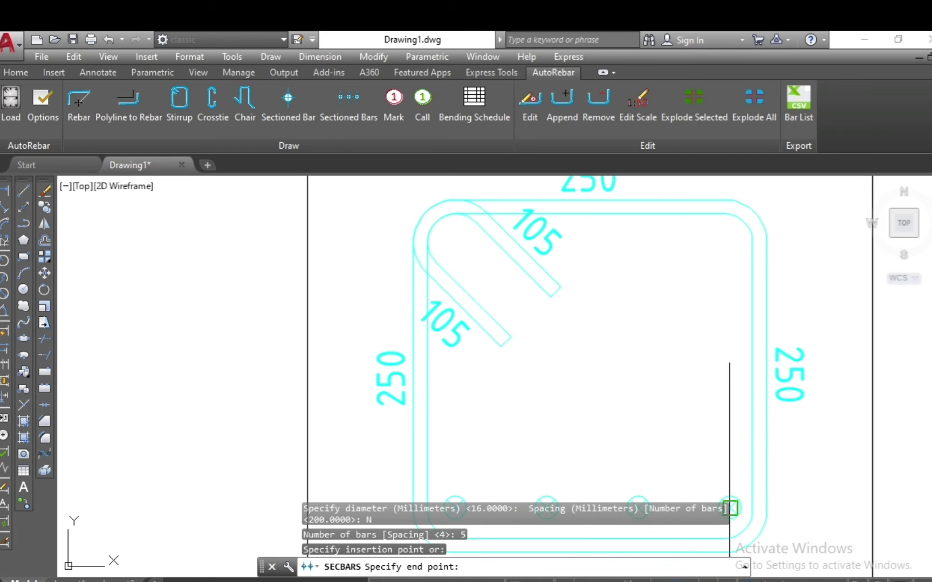
click(730, 390)
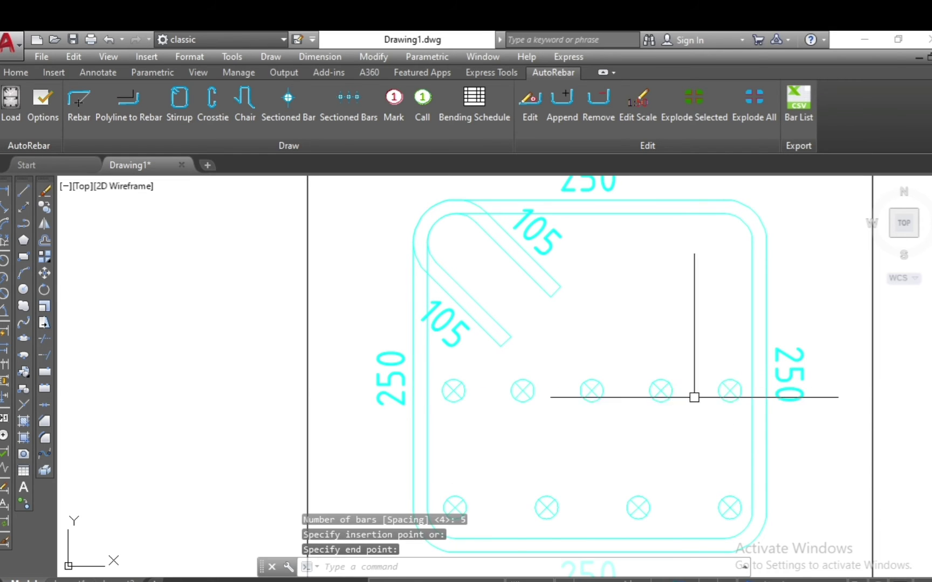
scroll(678, 385, down, 2)
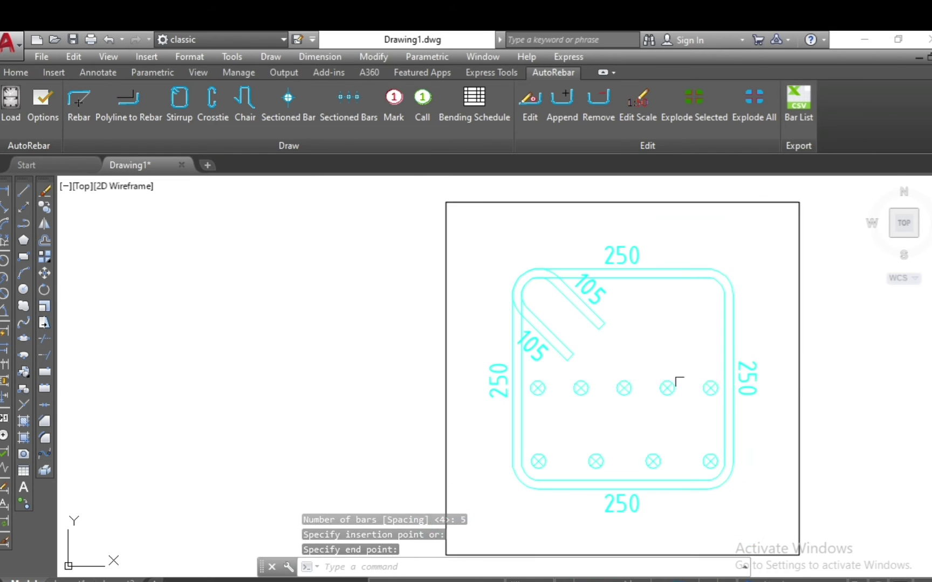
click(716, 370)
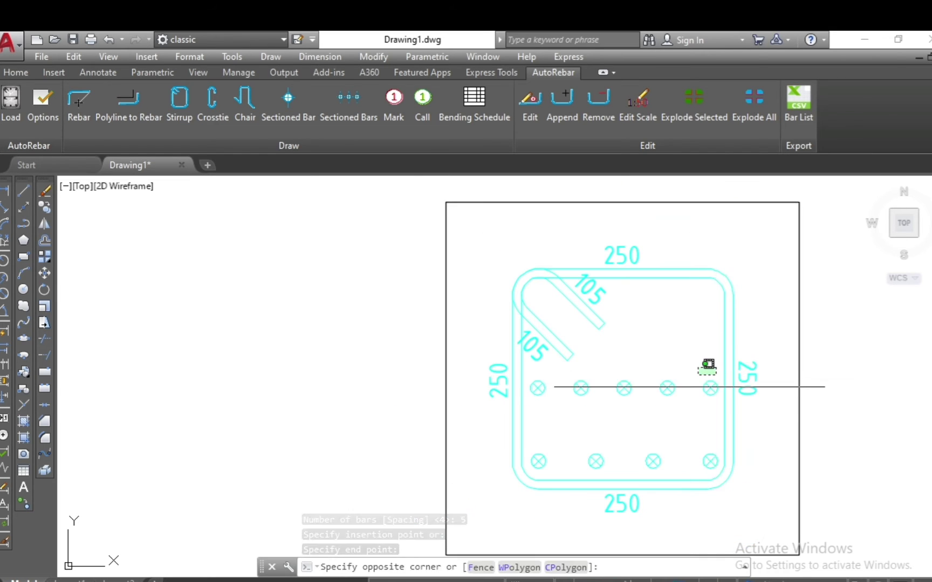
click(534, 459)
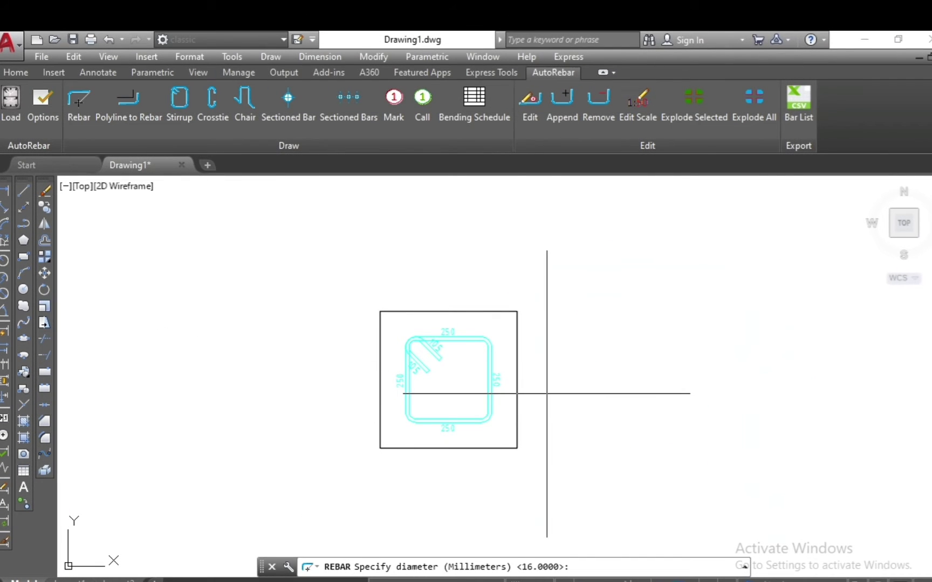
Draw a default 16 mm L-bar beside the column, with 433 and 260 legs
key(Return)
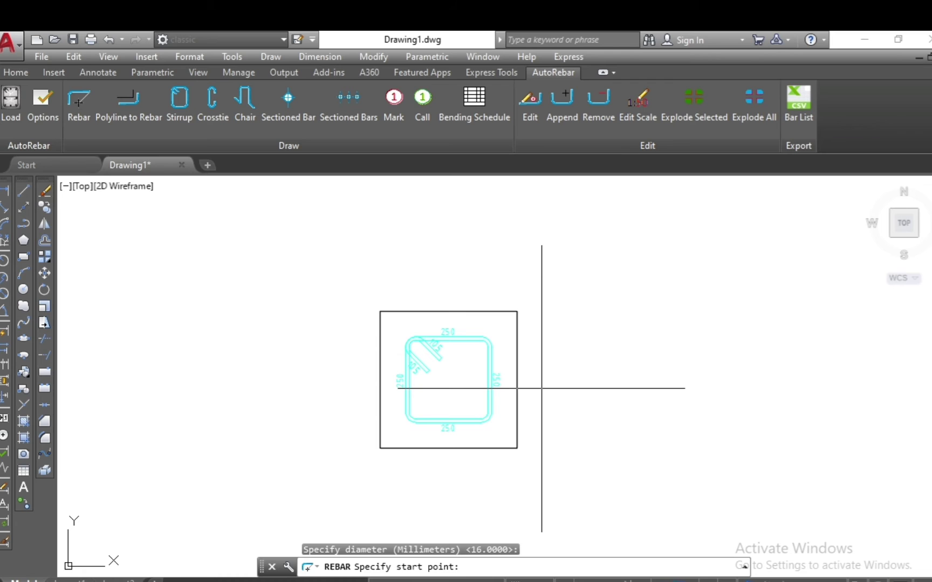
click(541, 388)
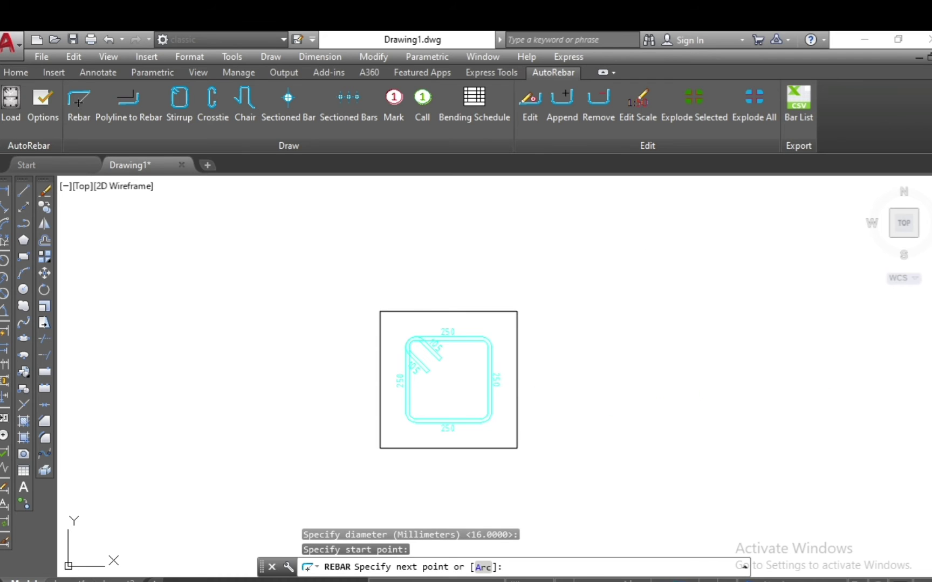
click(686, 388)
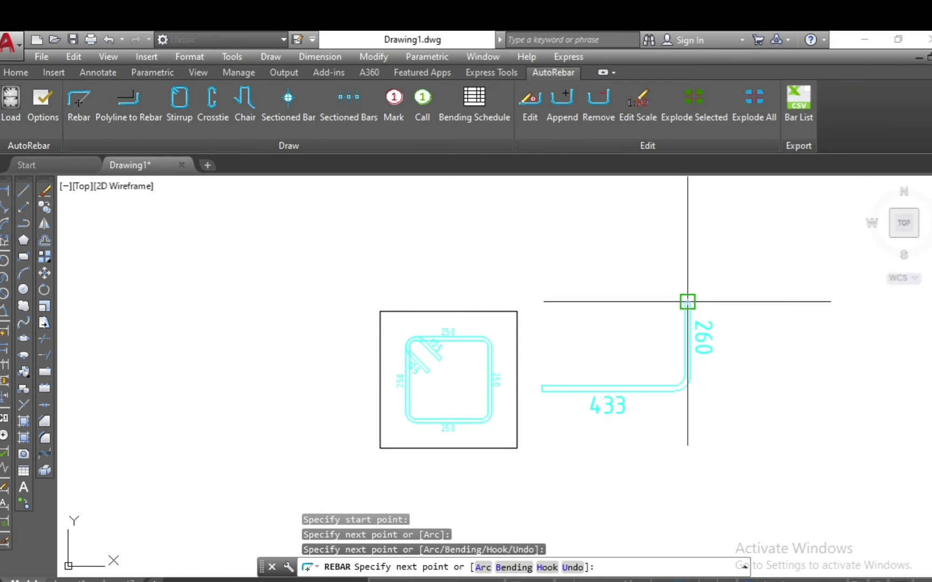
key(Escape)
scroll(641, 358, down, 2)
scroll(722, 350, up, 2)
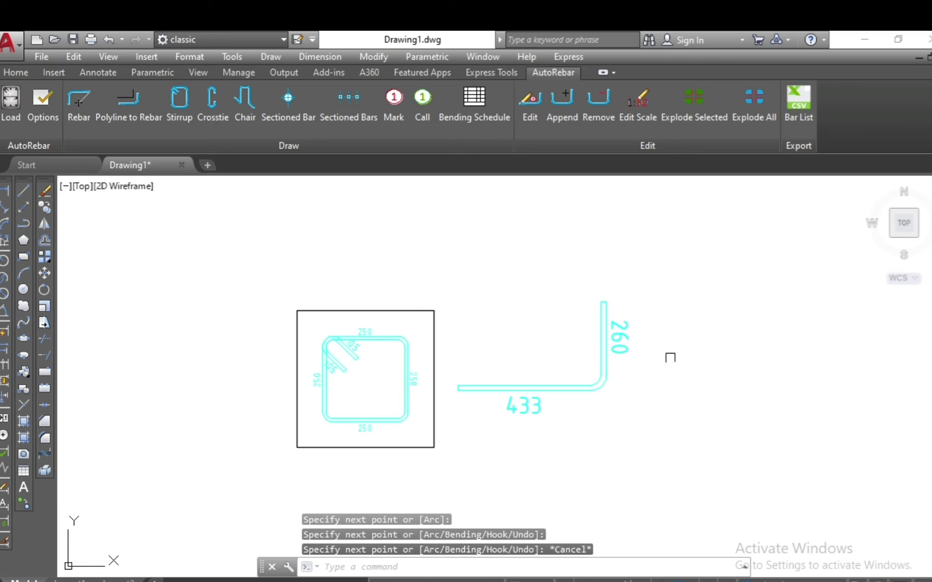
scroll(728, 361, up, 2)
scroll(718, 361, down, 2)
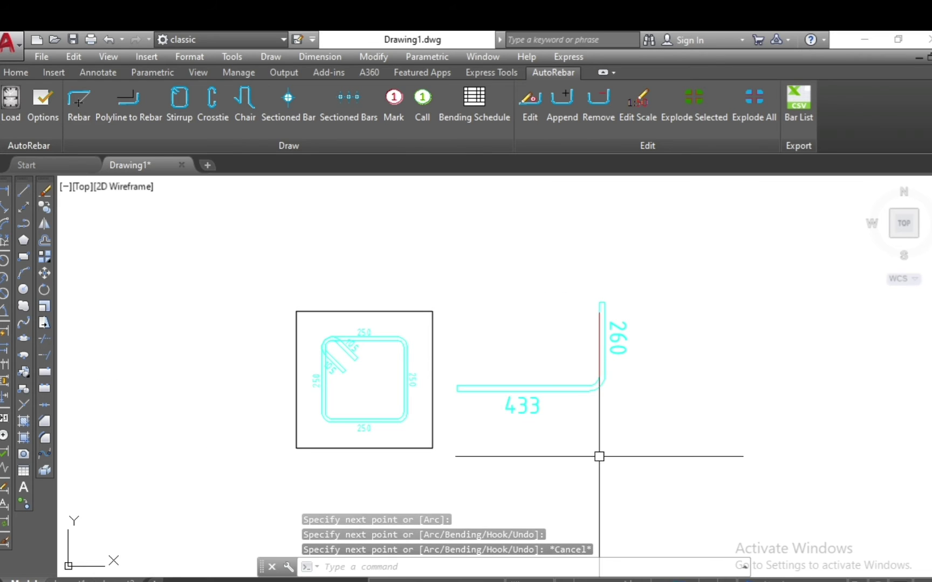
Place mark 1 (Ø16, N=1, L=660) to the right of the L-shaped bar
click(393, 105)
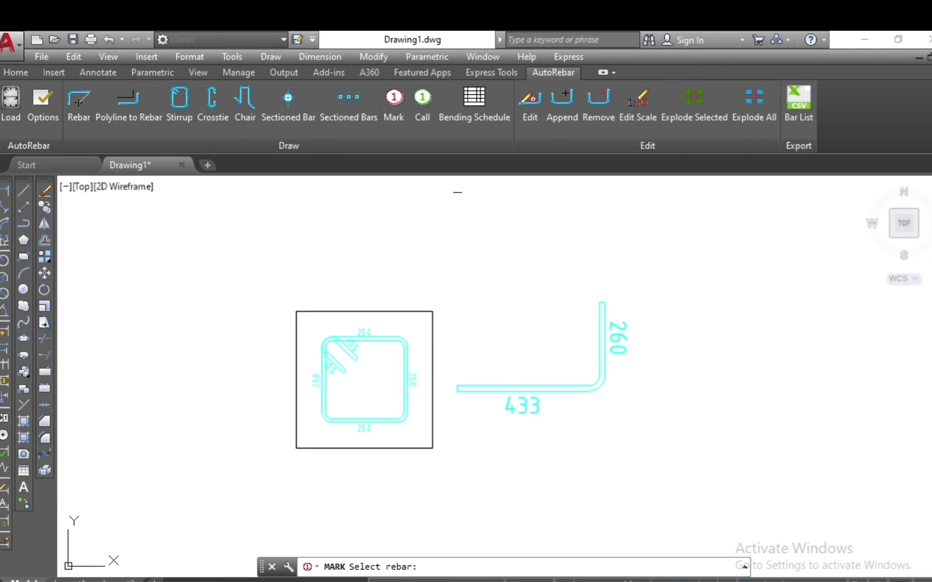
click(599, 312)
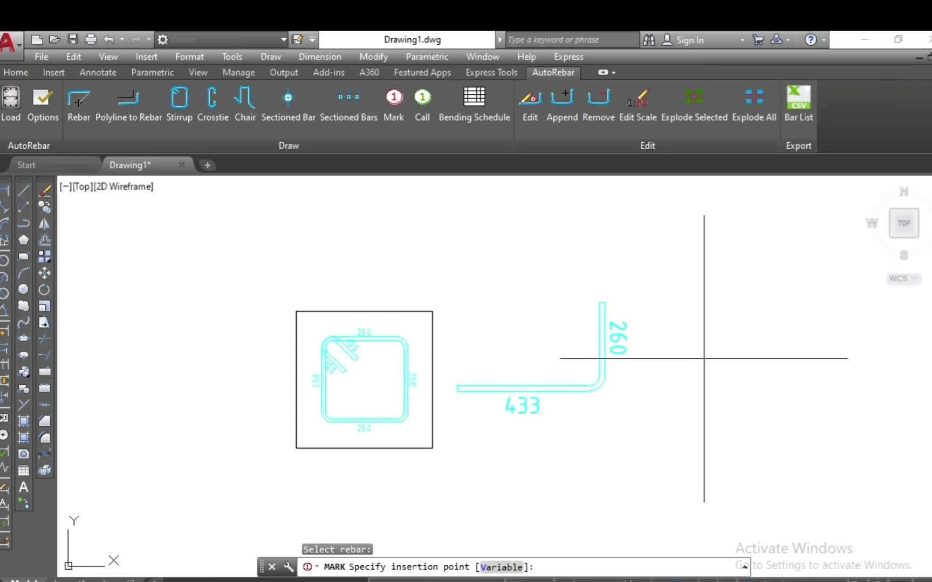
click(642, 303)
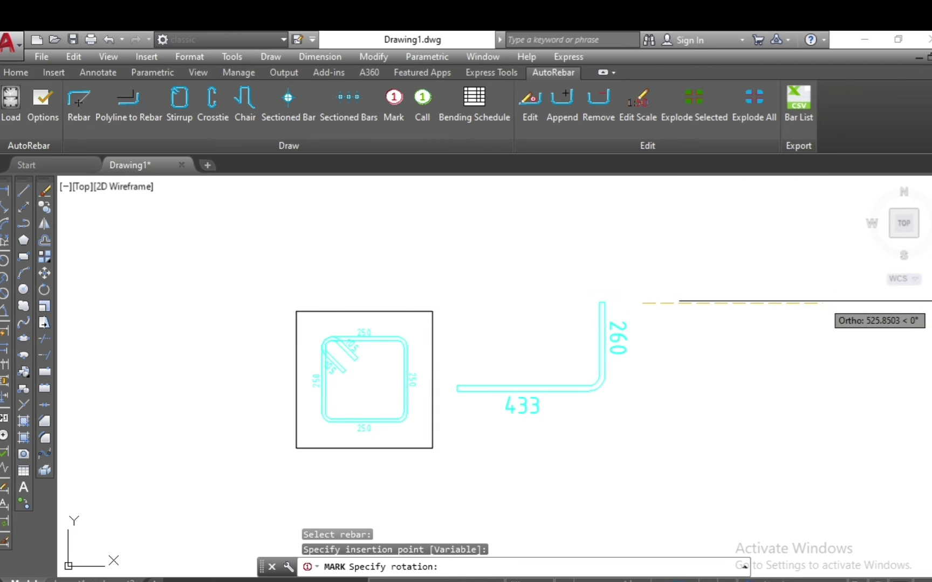
click(819, 303)
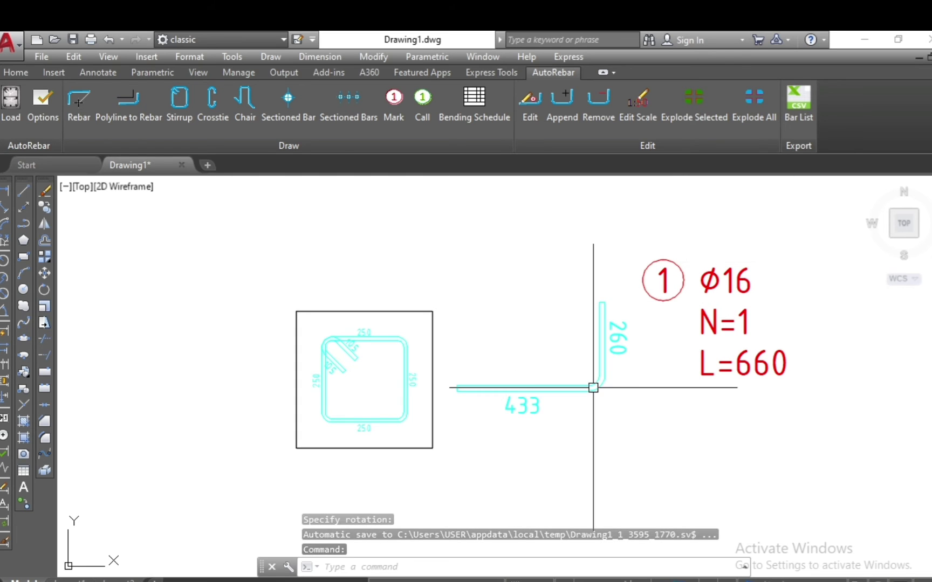
Stretch the mark label's grip so it reads 1 Ø16 N=1 L=660 on one line
scroll(482, 396, down, 2)
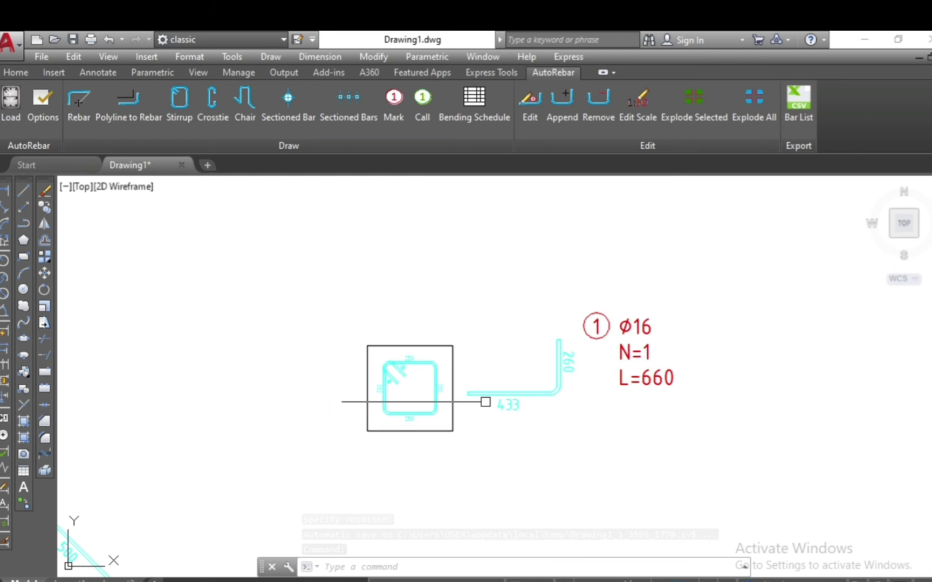
scroll(614, 345, up, 2)
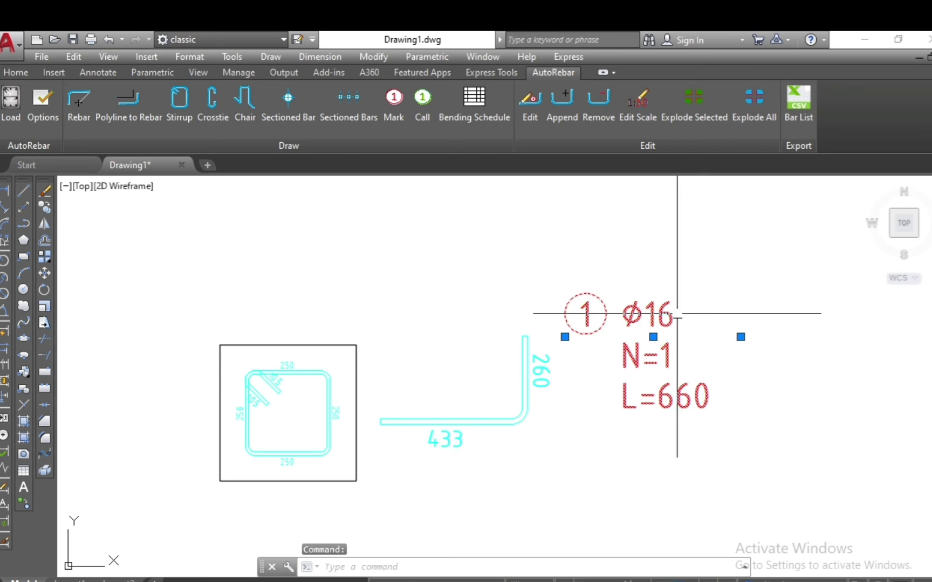
click(740, 336)
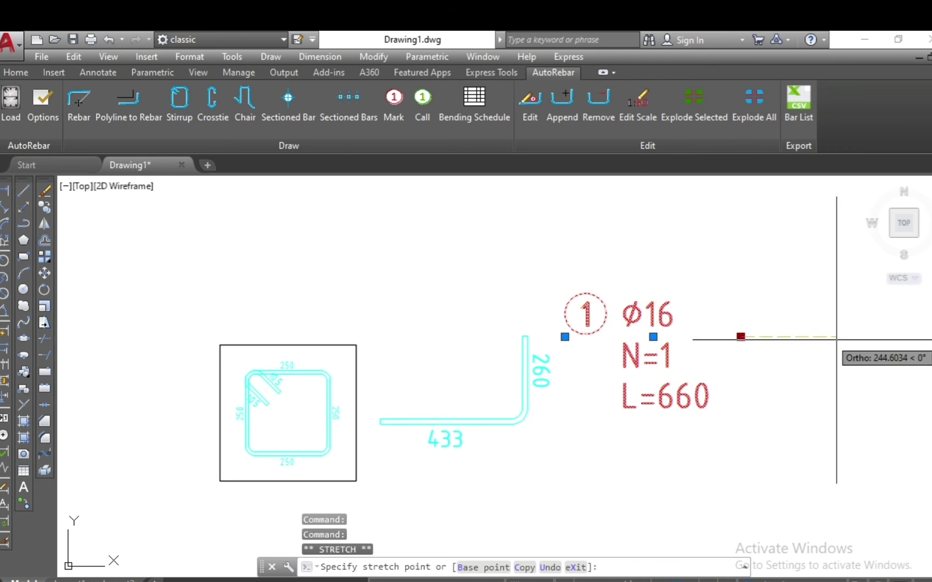
click(862, 337)
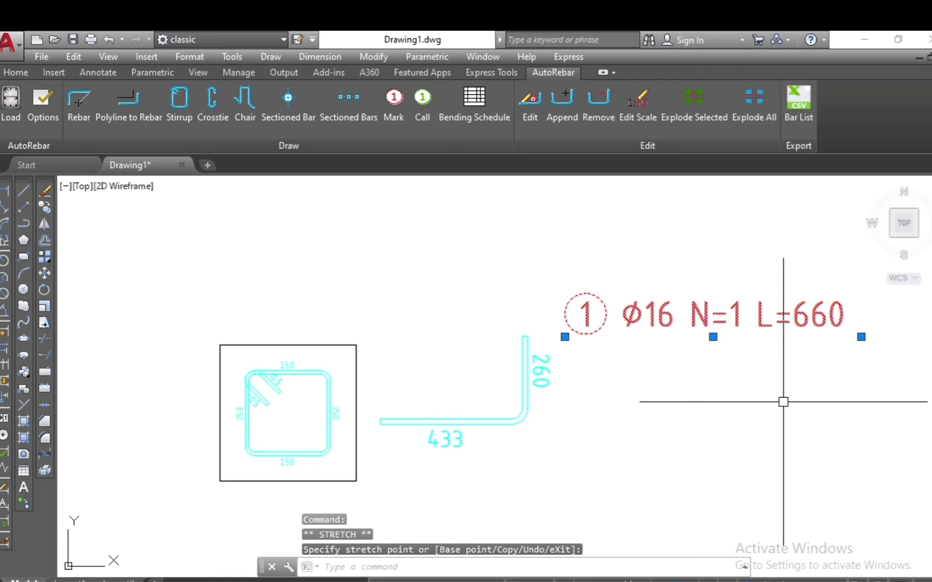
key(Escape)
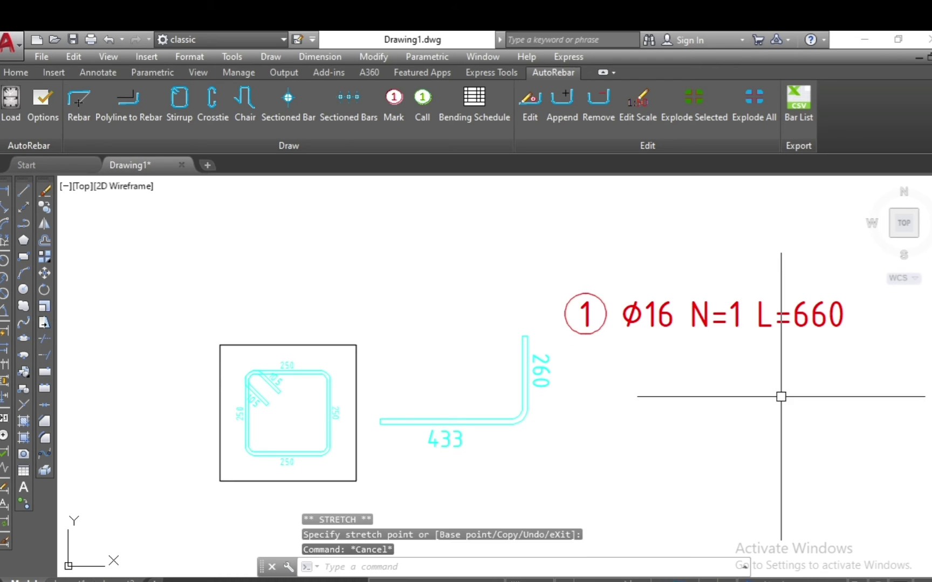
Renumber the L-bar's mark label from 1 to 5
click(696, 315)
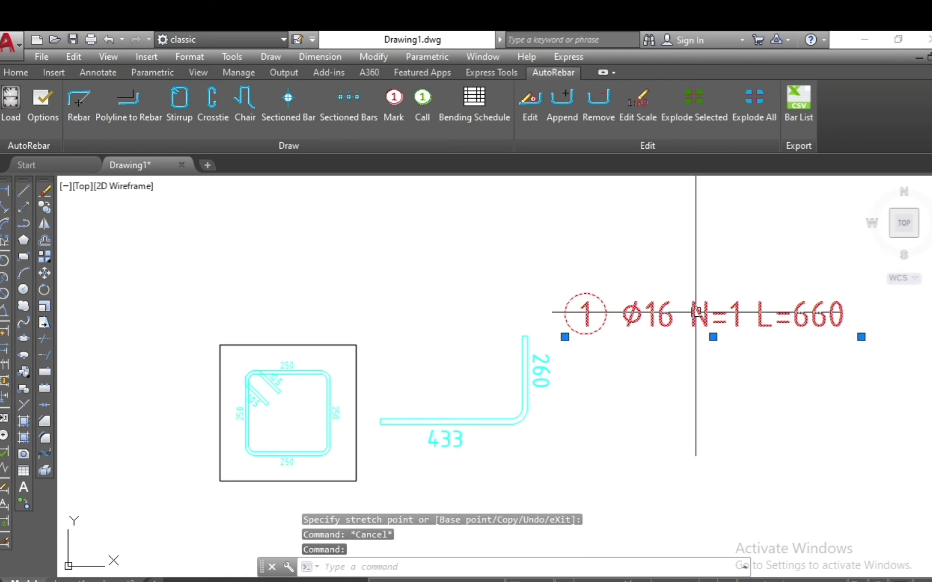
click(530, 119)
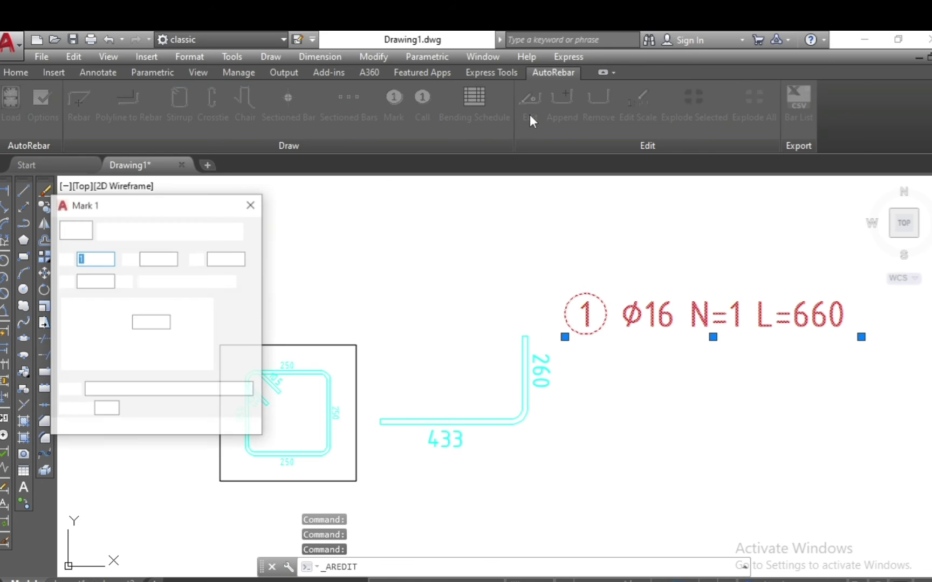
click(251, 203)
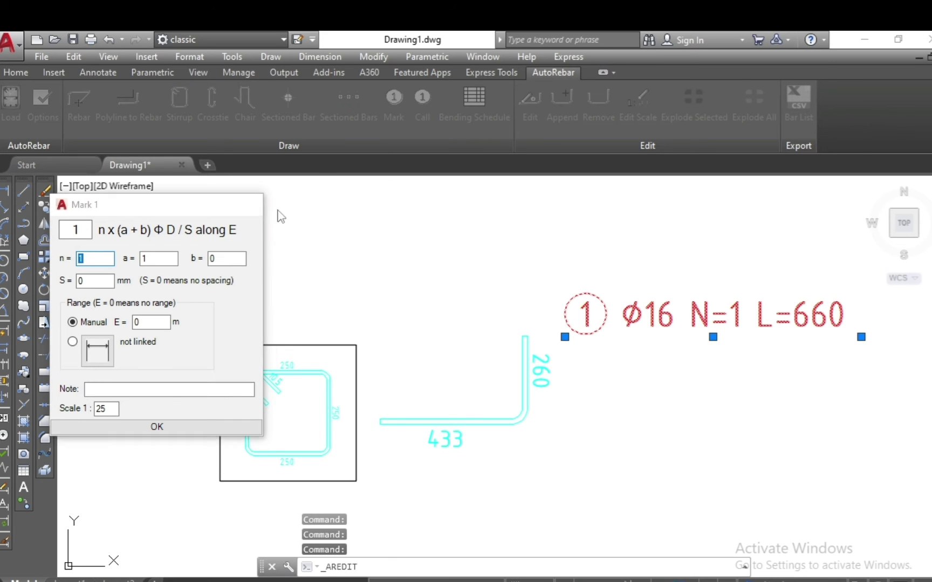
double_click(661, 309)
text(5)
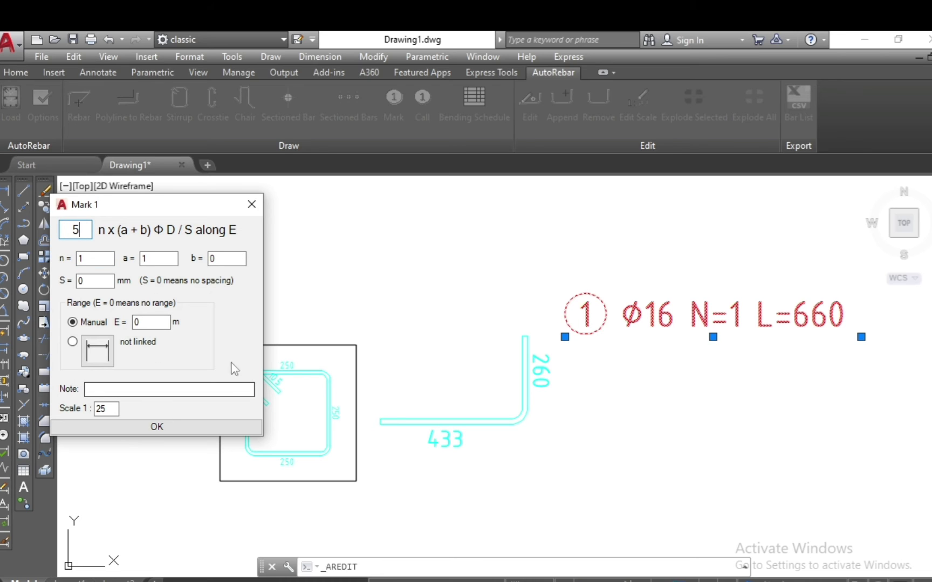
click(171, 430)
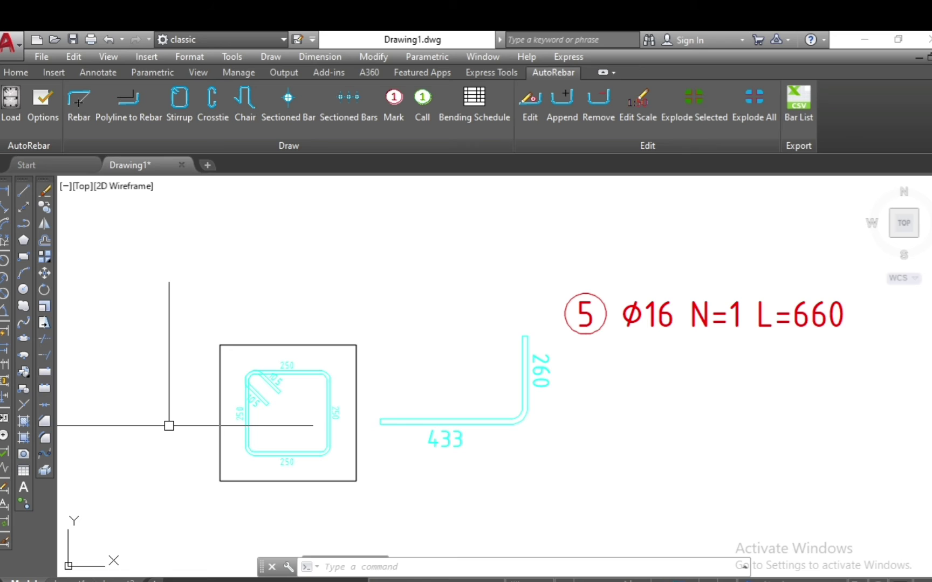
Set mark 5's quantity to five bars so it reads 5Ø16 N=5 L=660
click(580, 294)
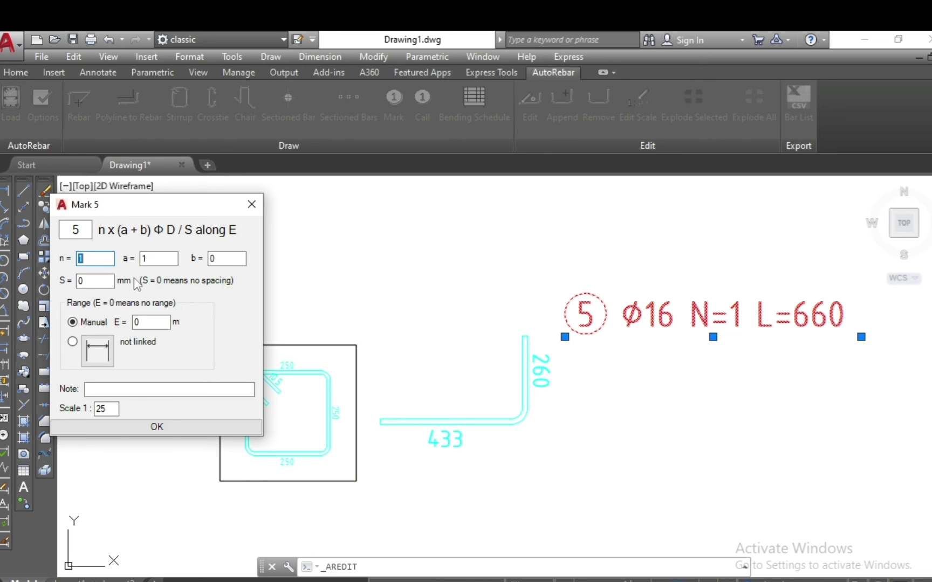
click(157, 427)
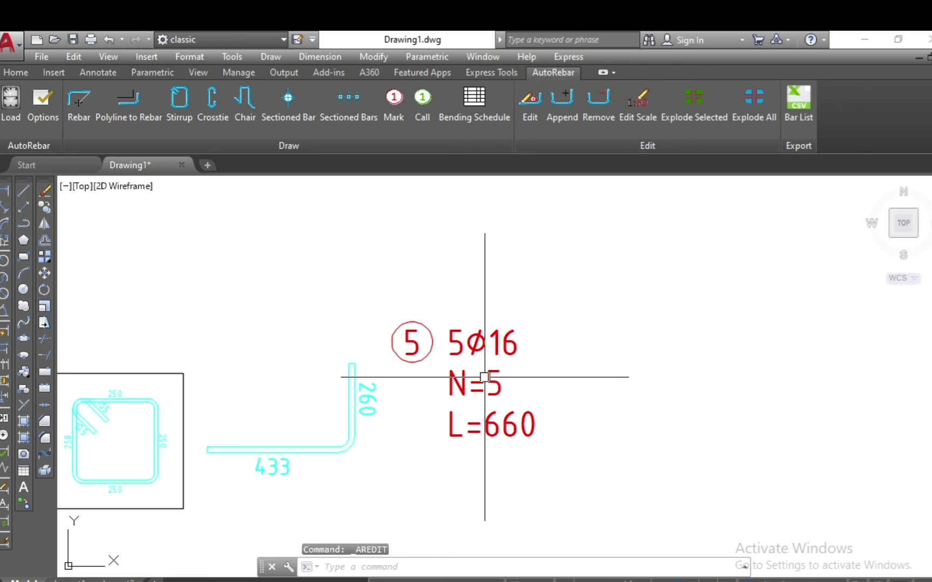
scroll(500, 367, up, 2)
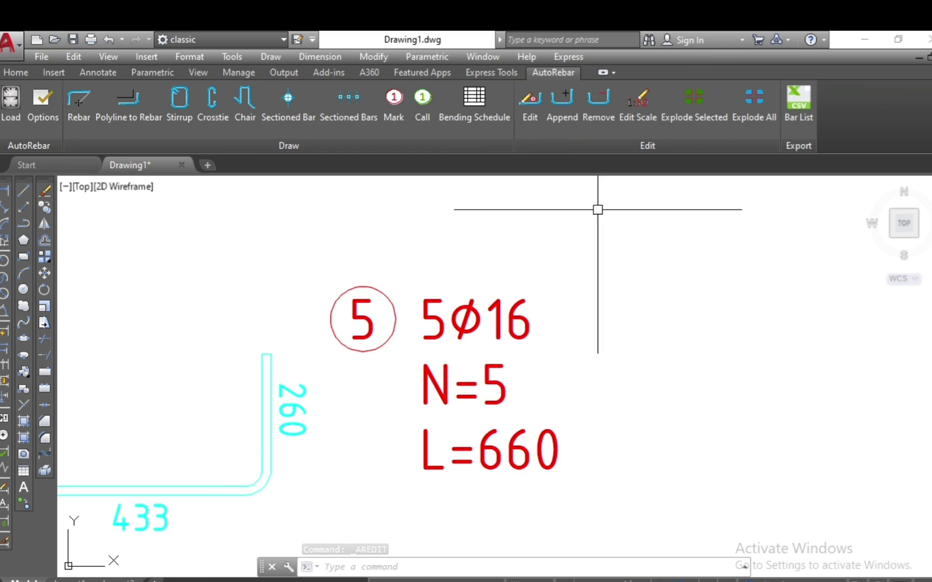
Set mark 5 to n=6 and S=150 so it reads 6Ø16/150 N=6 L=660
scroll(597, 209, down, 1)
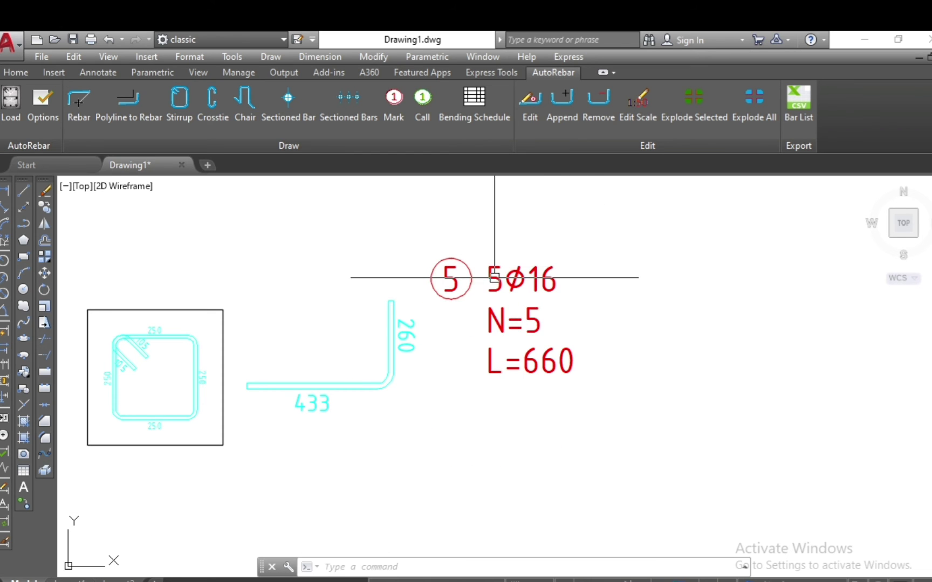
click(550, 278)
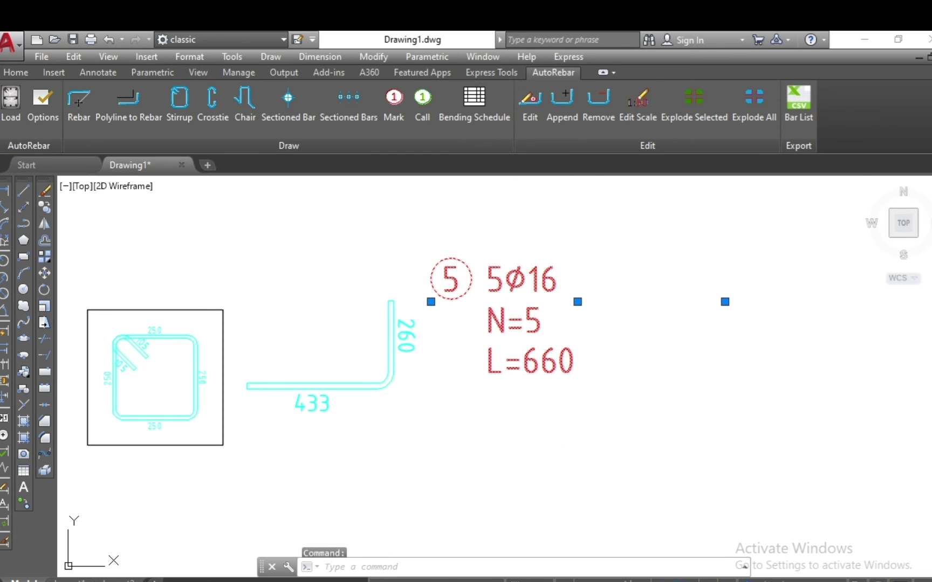
double_click(555, 282)
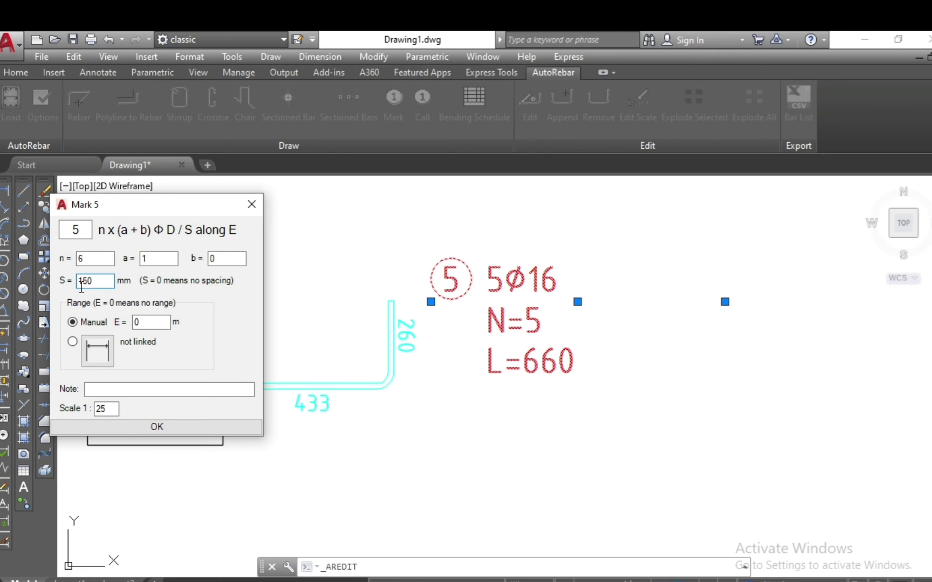
click(173, 430)
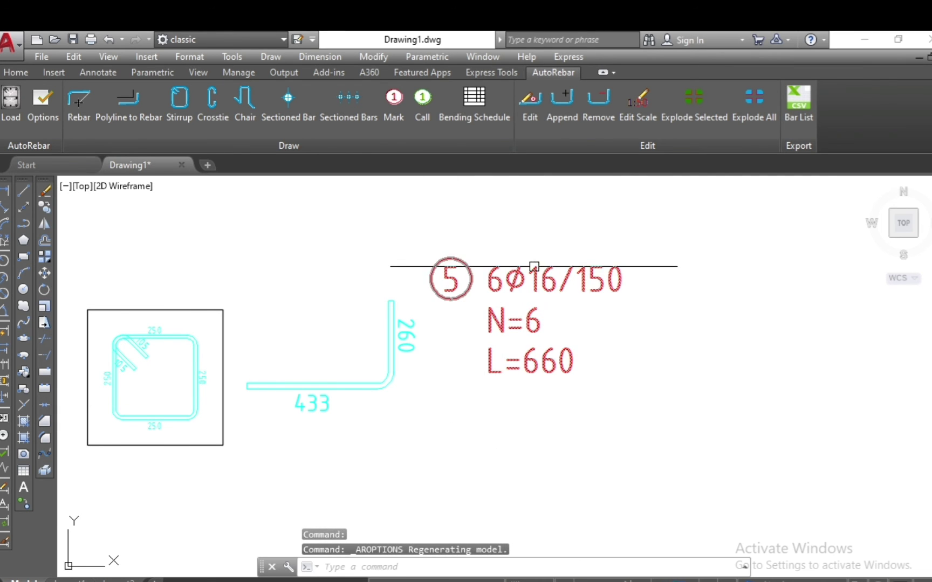
click(536, 270)
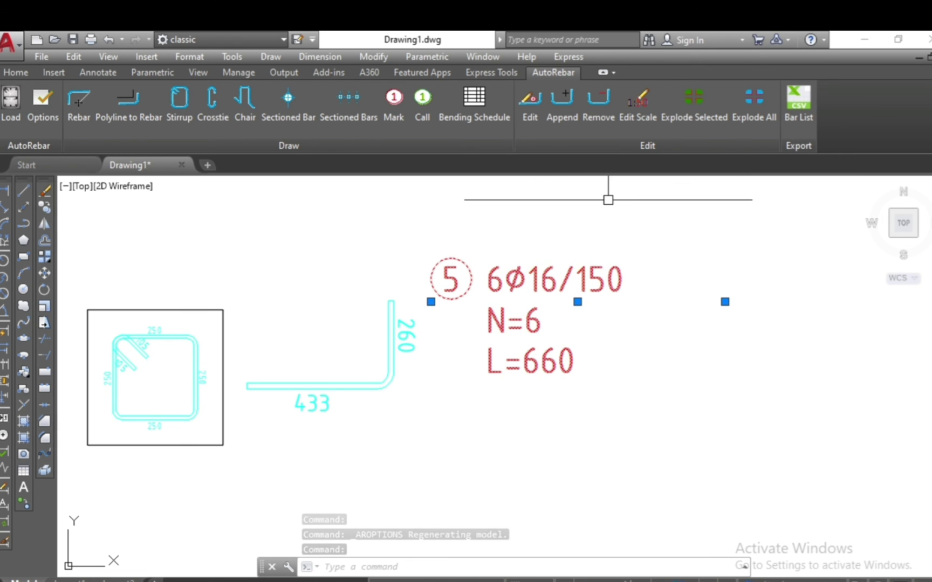
click(637, 115)
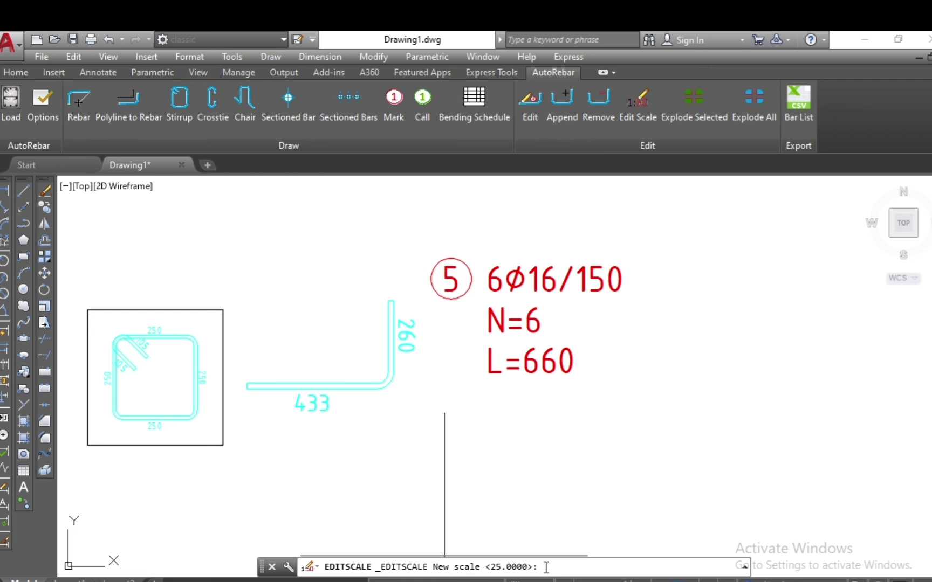
text(15)
Rescale the mark 5 label to 15, then to 30
key(Return)
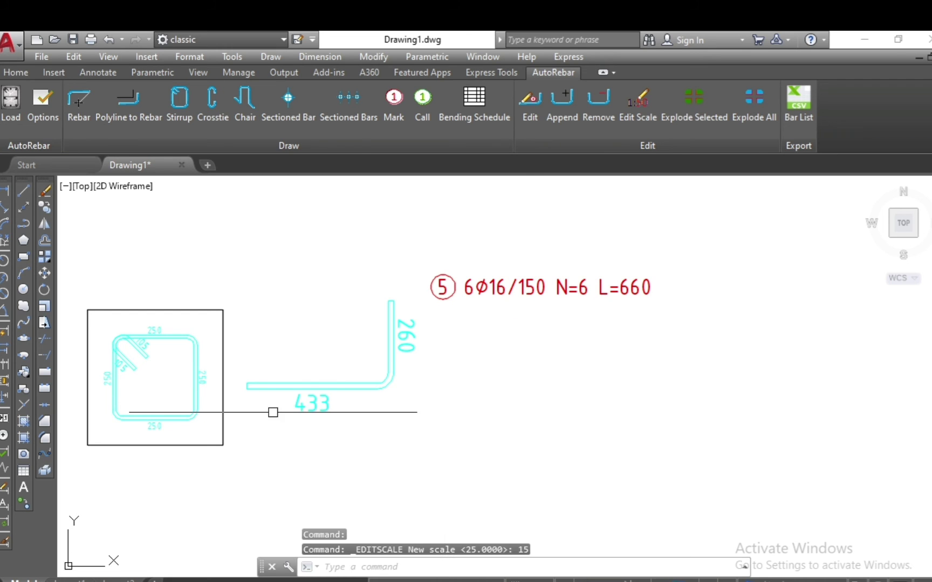
click(514, 285)
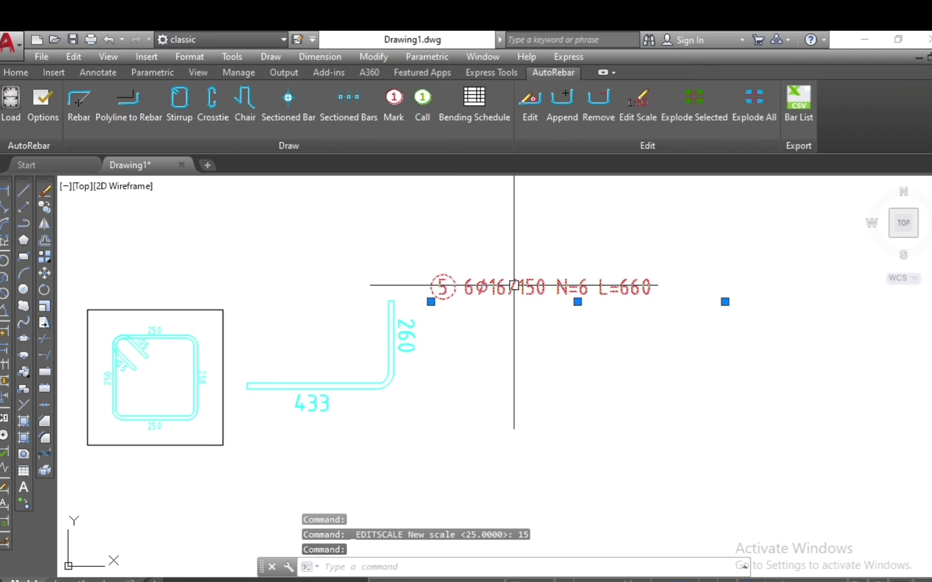
click(641, 101)
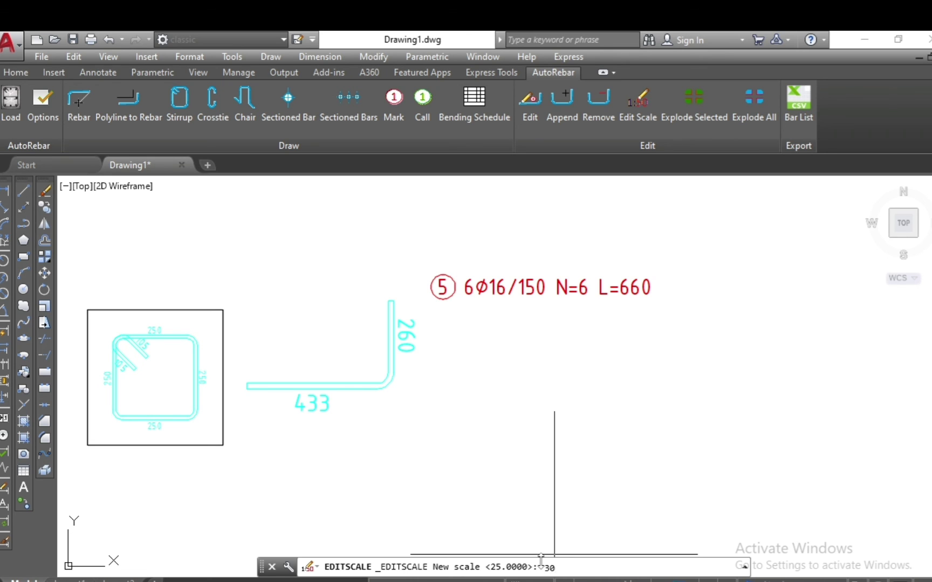
key(Return)
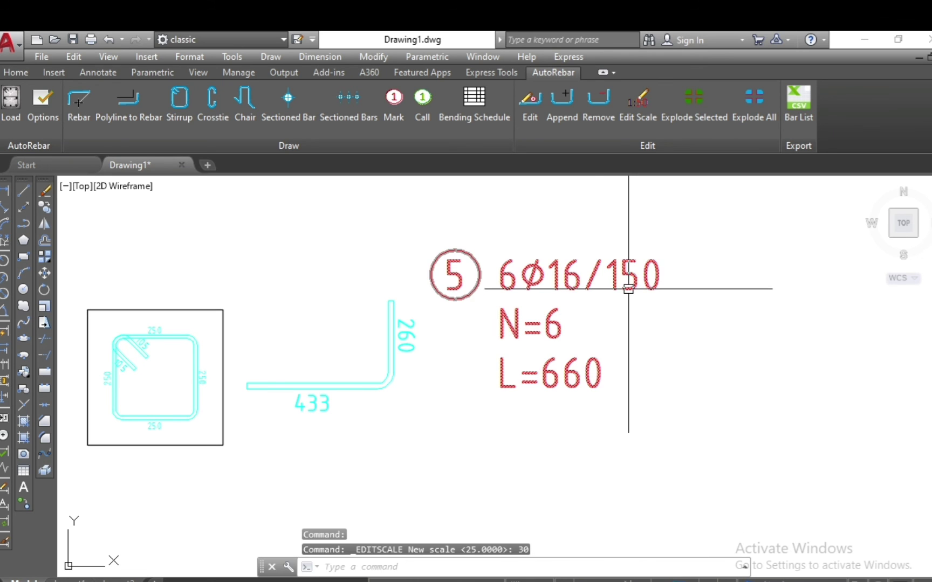
click(621, 212)
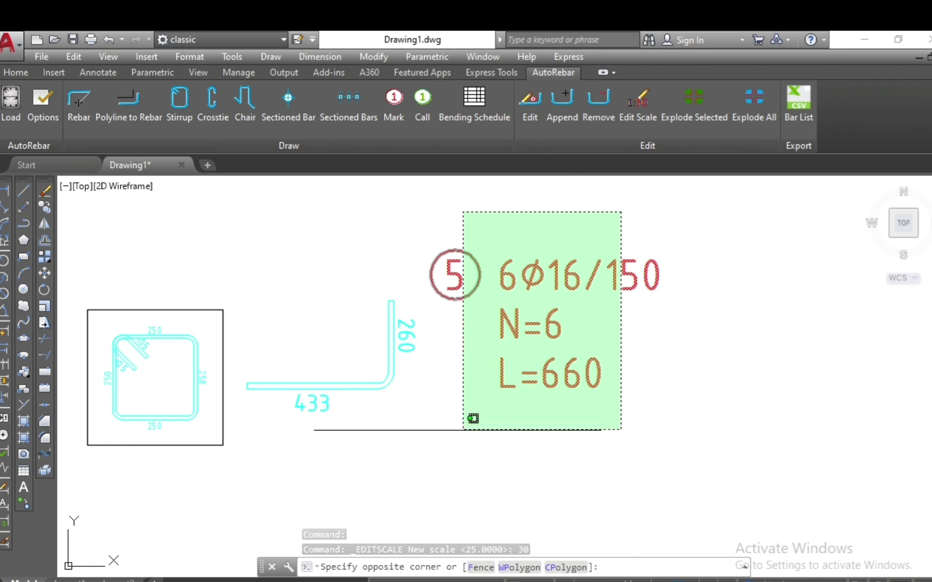
Erase the mark 5 label with the E command
click(458, 430)
text(e)
key(Return)
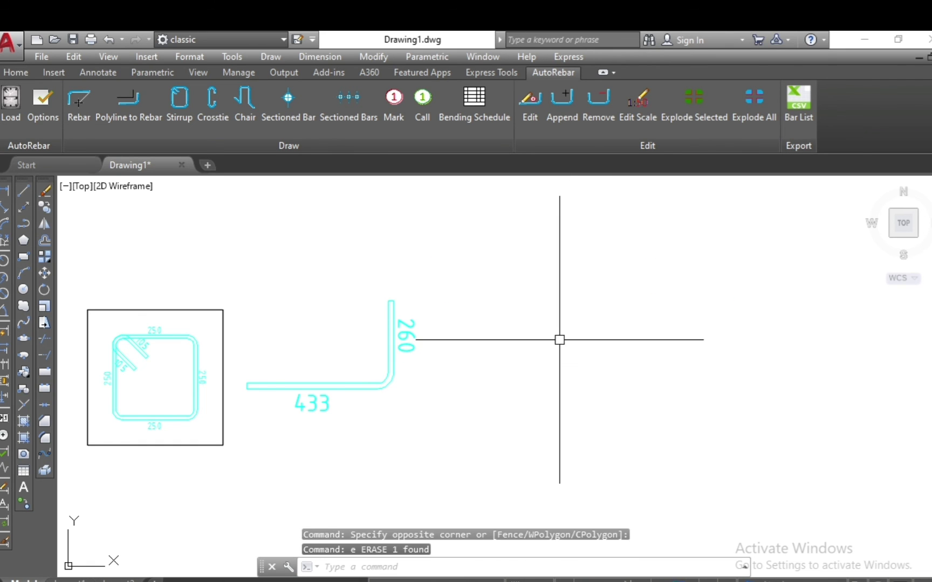
scroll(572, 334, down, 2)
scroll(593, 340, down, 2)
scroll(427, 329, up, 3)
scroll(575, 262, up, 3)
scroll(561, 282, down, 2)
scroll(561, 280, up, 2)
scroll(275, 310, down, 4)
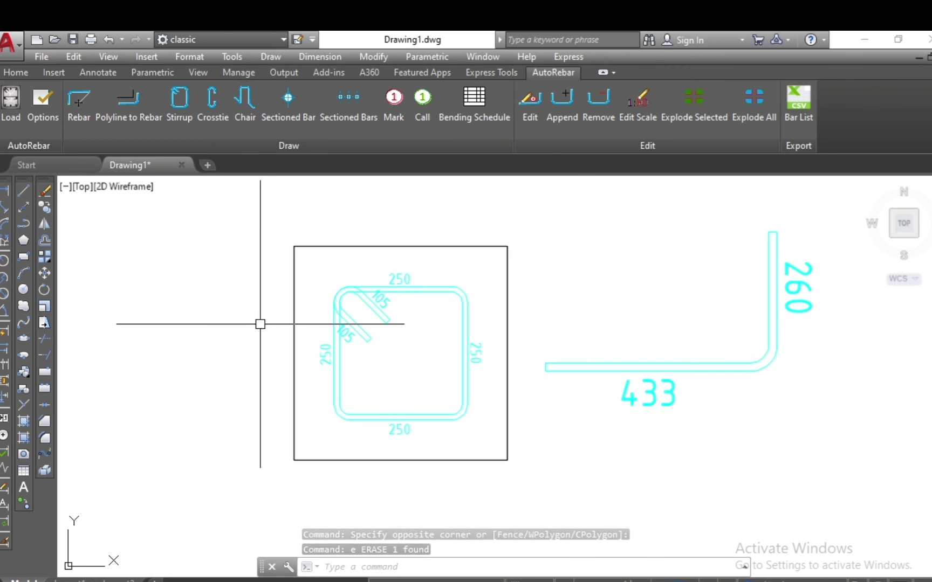
scroll(302, 251, up, 2)
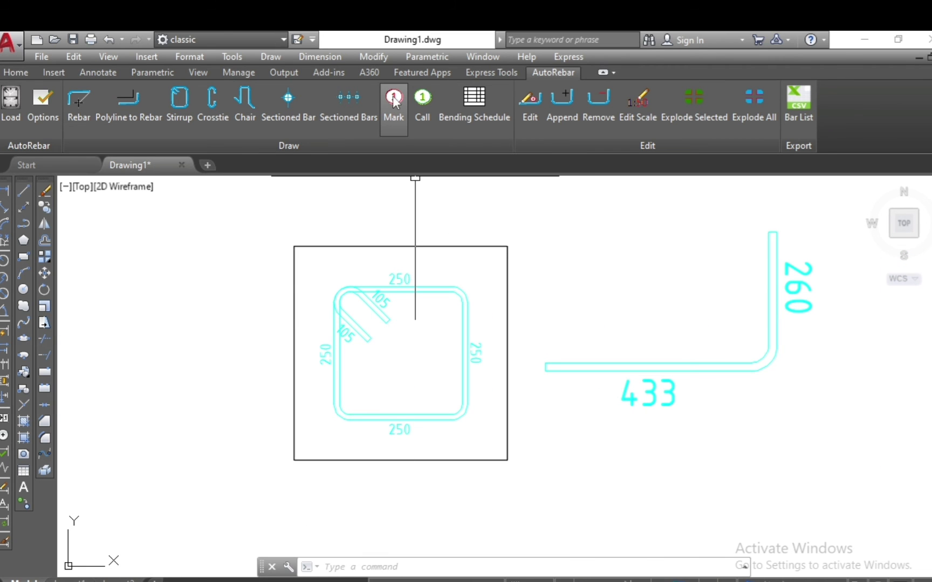
Add mark 1 to the stirrup, reading Ø10 N=1 L=1146
click(406, 124)
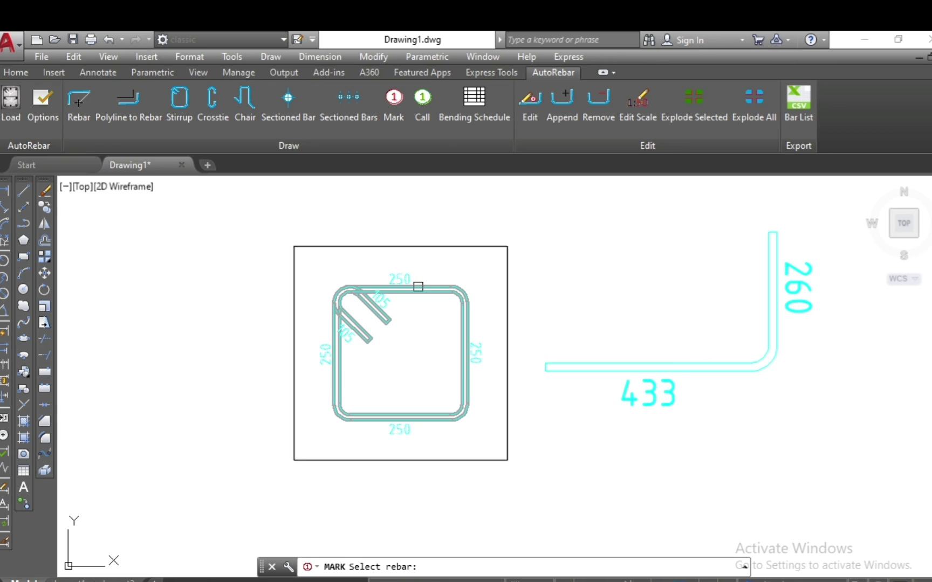
click(421, 288)
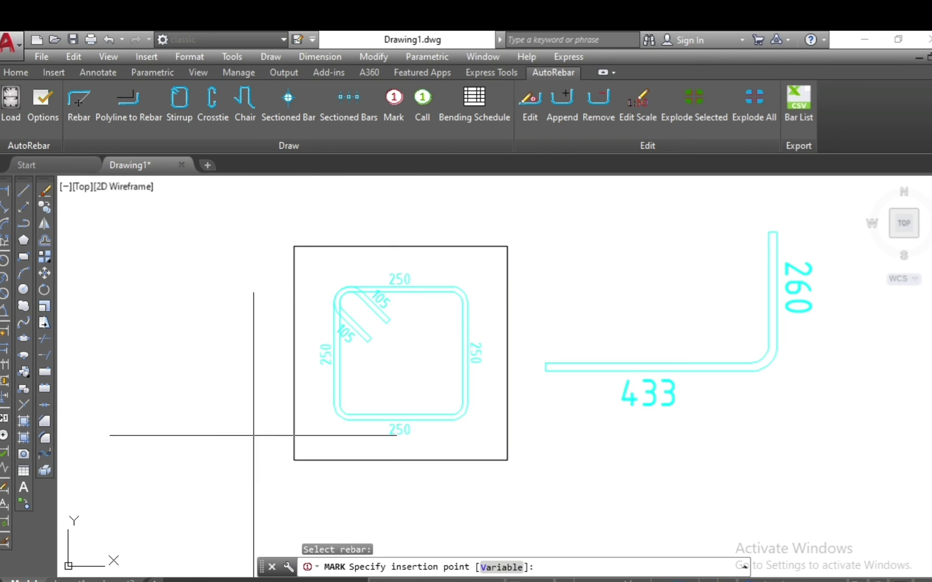
click(525, 278)
click(715, 280)
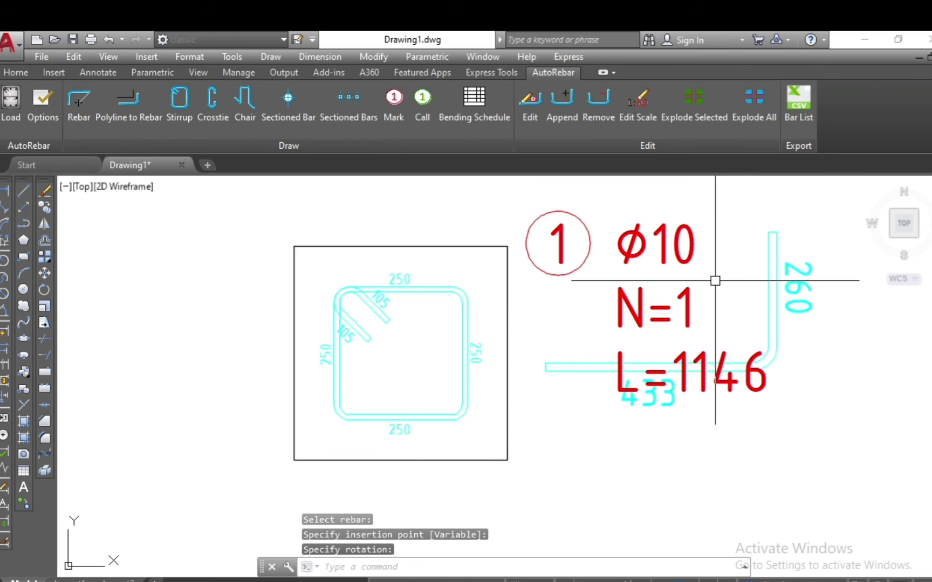
scroll(324, 317, down, 2)
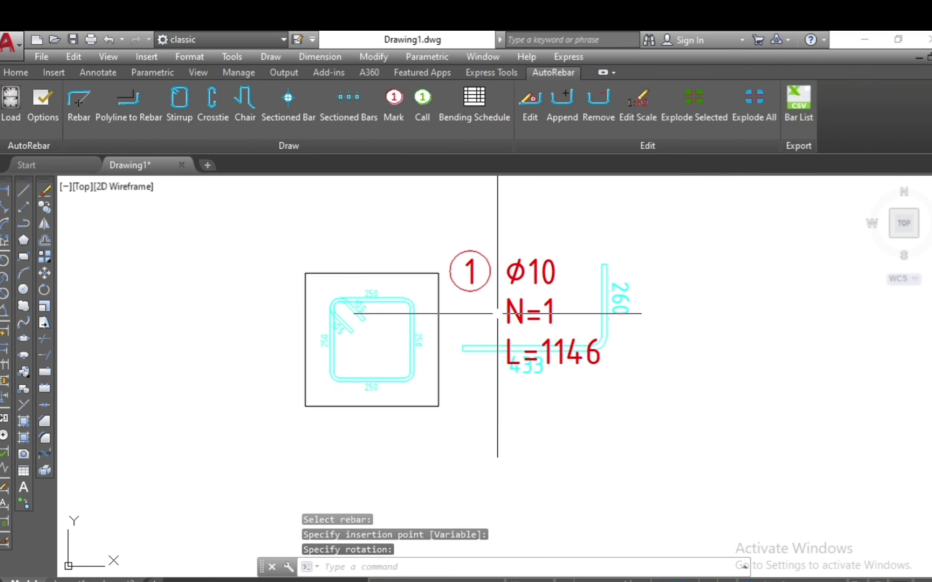
click(493, 266)
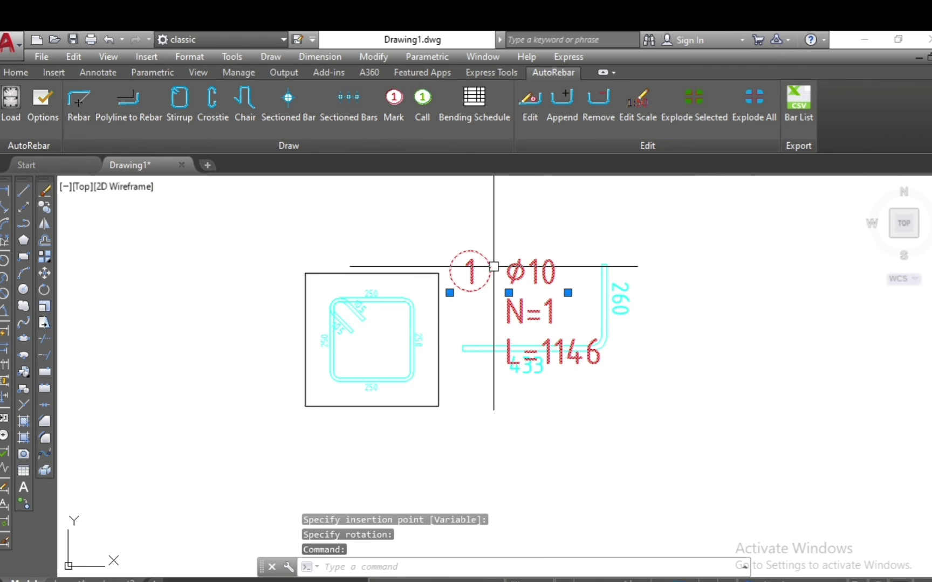
Rescale the stirrup's mark 1 label to 10 so Ø10 N=1 L=1146 fits one line
click(632, 107)
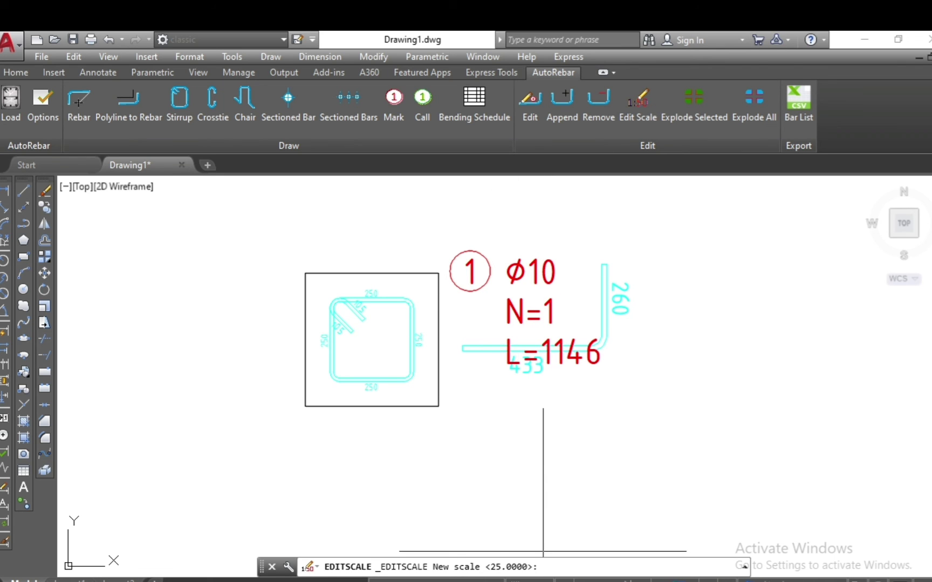
text(10)
key(Return)
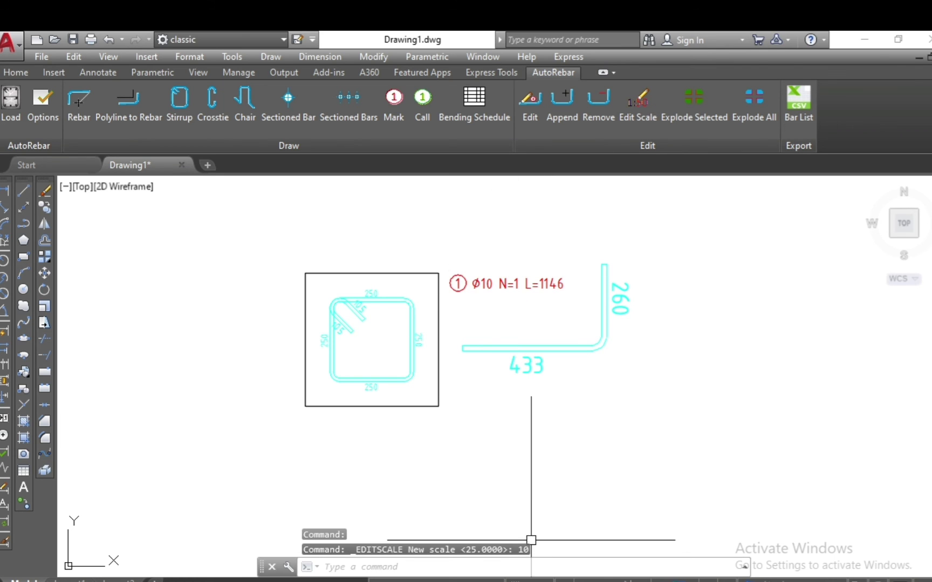
scroll(414, 203, up, 2)
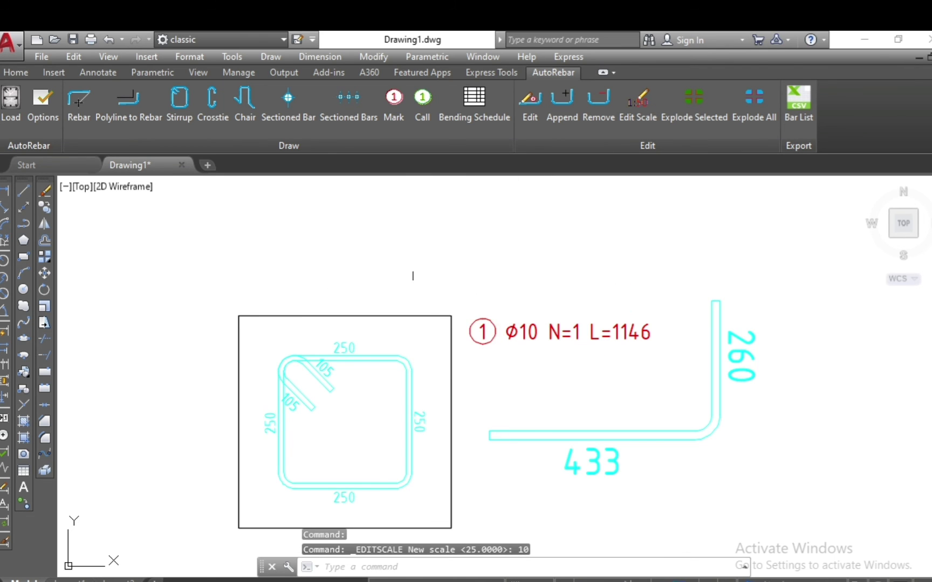
scroll(413, 258, down, 2)
scroll(434, 295, up, 2)
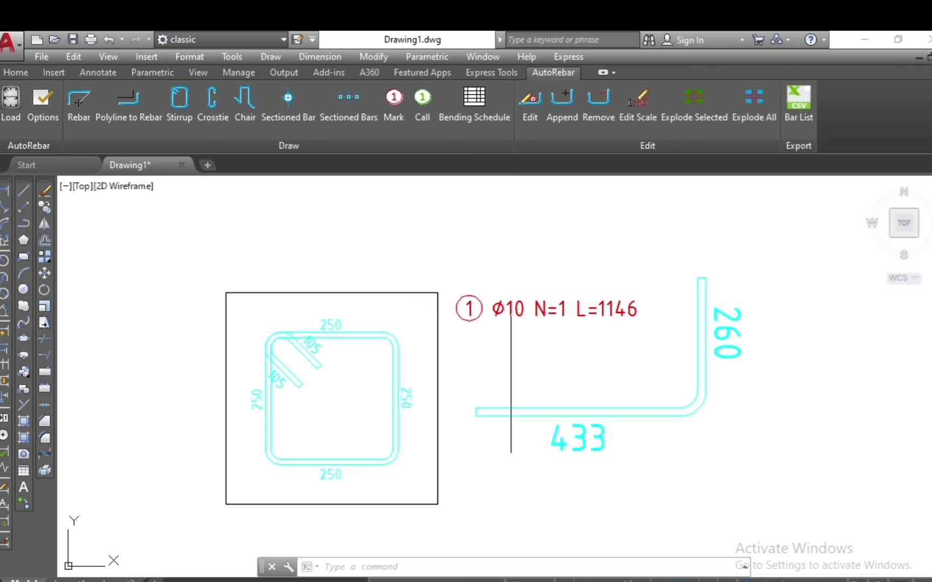
click(511, 309)
double_click(511, 309)
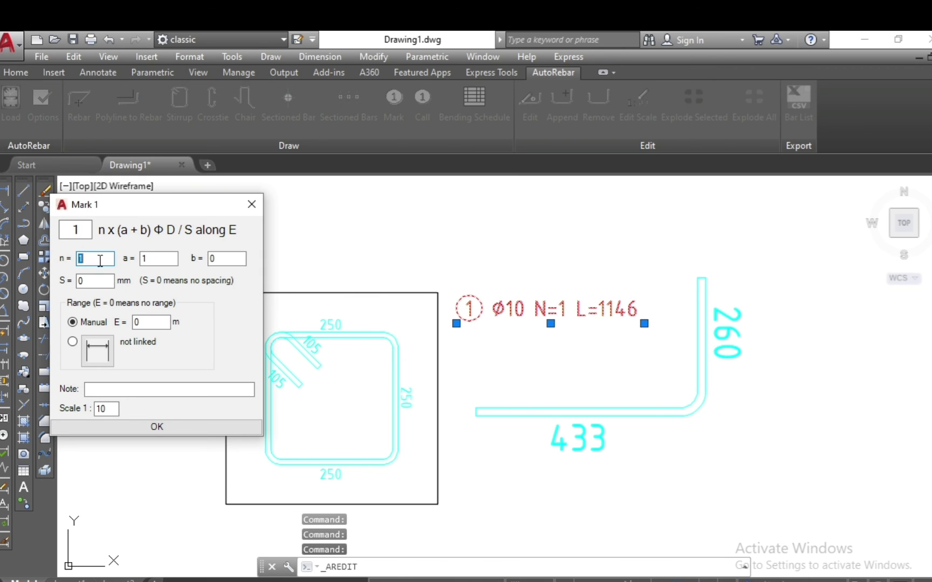
drag(87, 260, 80, 261)
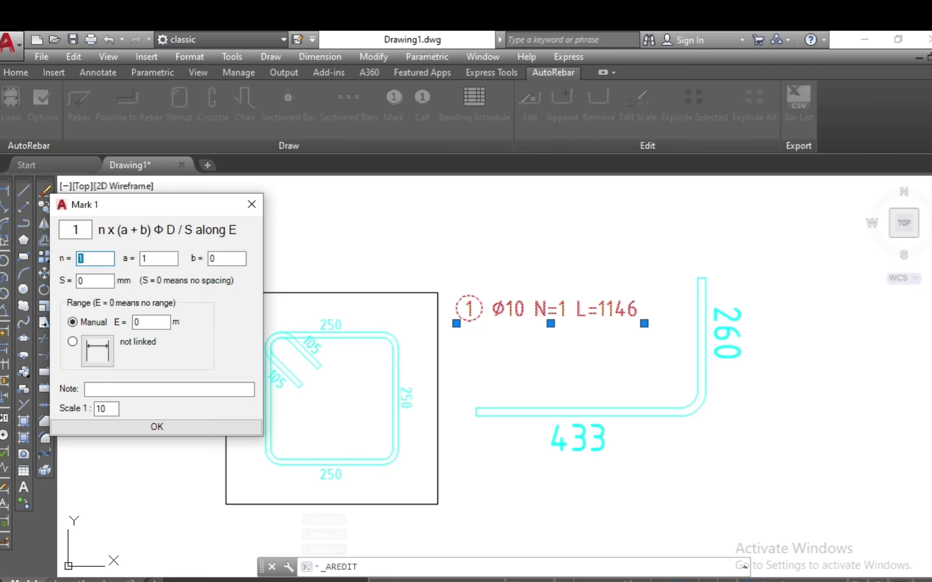
text(5)
click(157, 427)
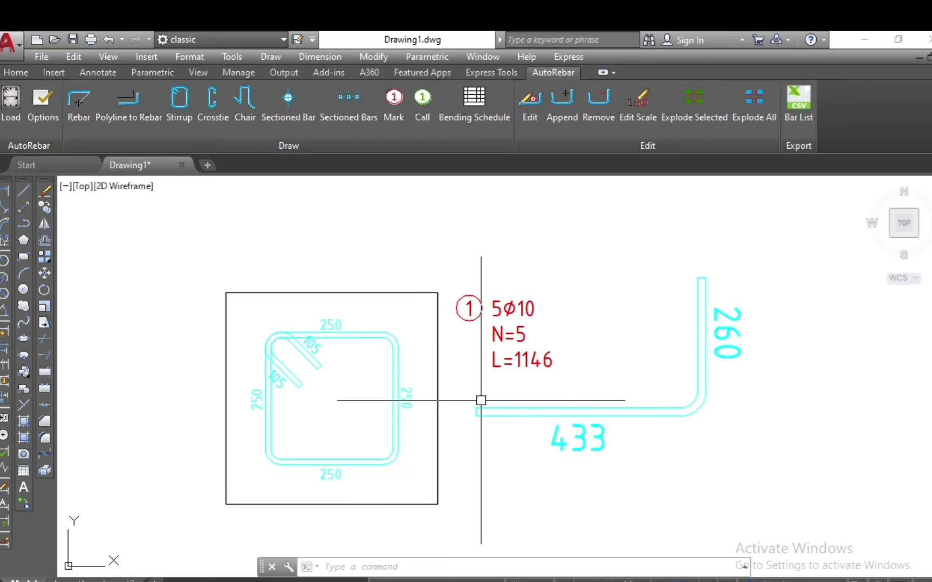
key(ctrl+z)
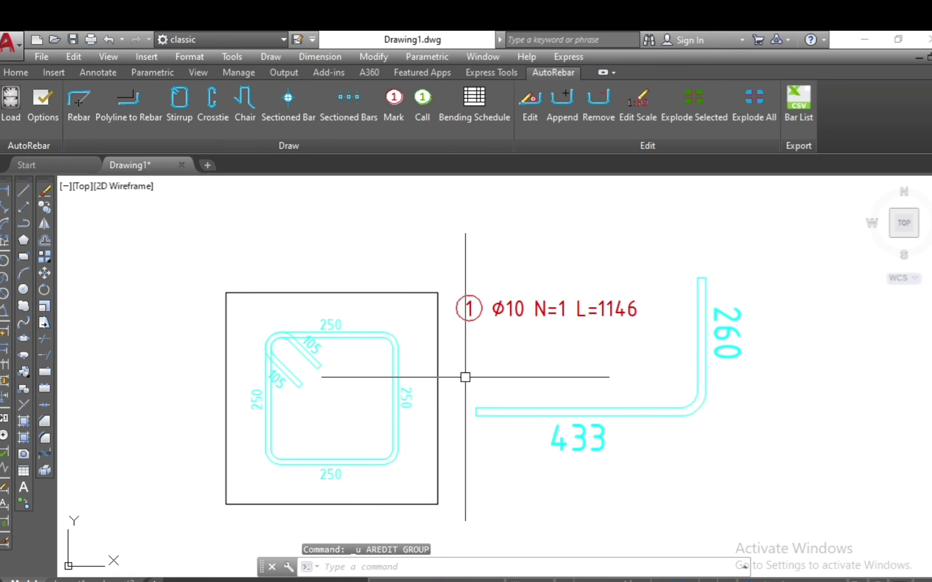